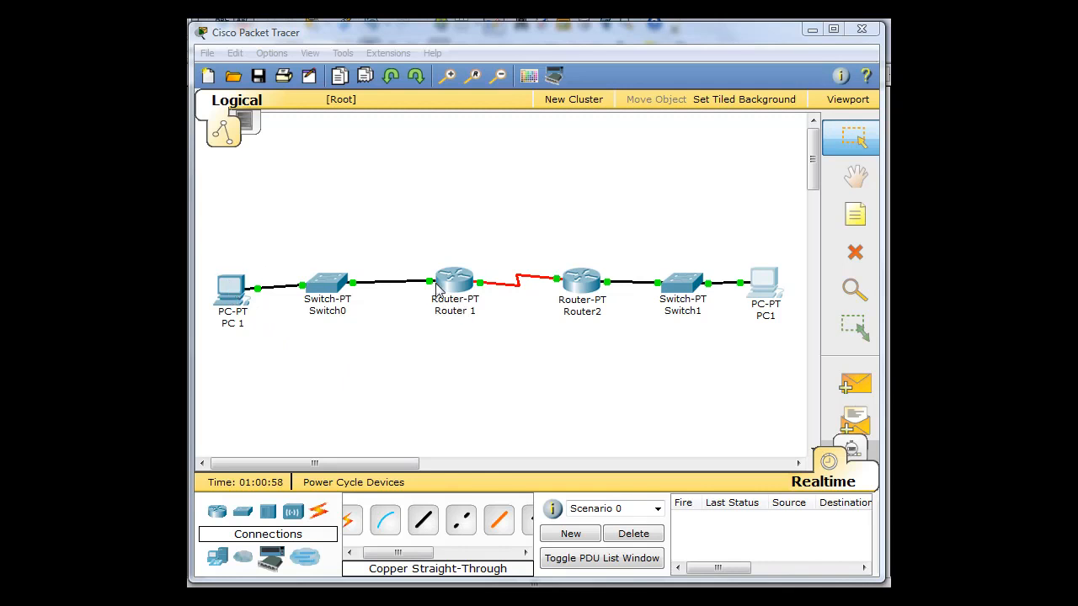
# Open the command prompt on PC 1 and ping the gateway at 192.168.1.33.
pyautogui.click(233, 290)
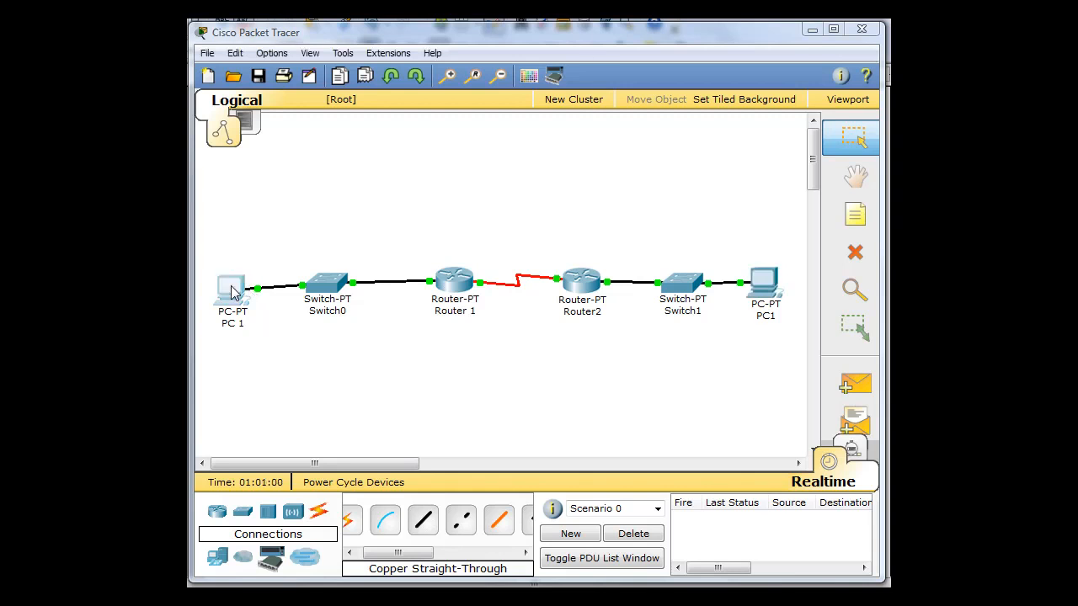
pyautogui.moveTo(303, 24); pyautogui.dragTo(517, 93)
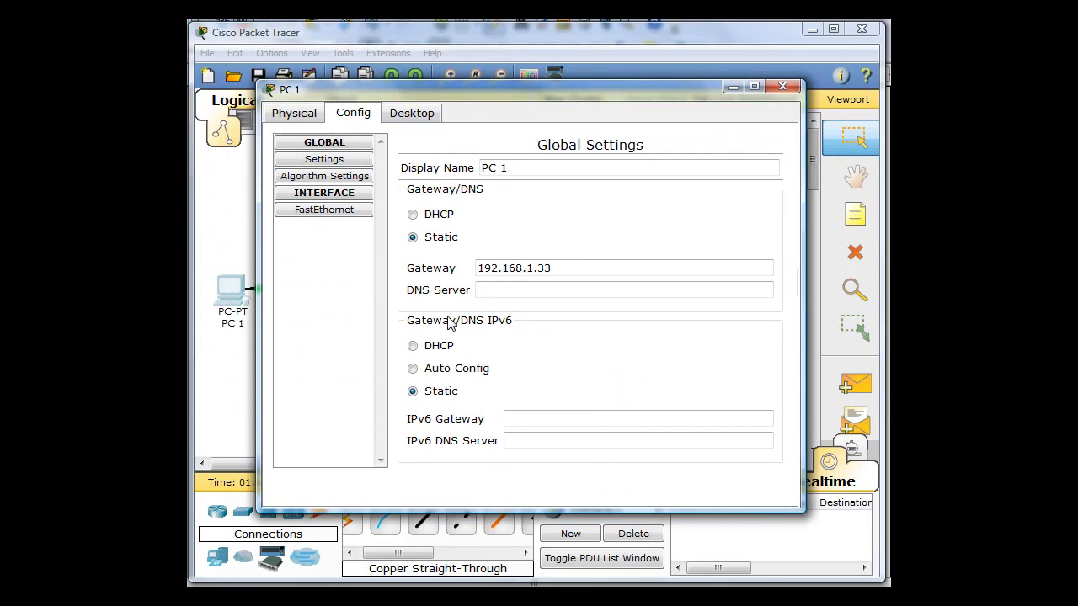
pyautogui.click(414, 118)
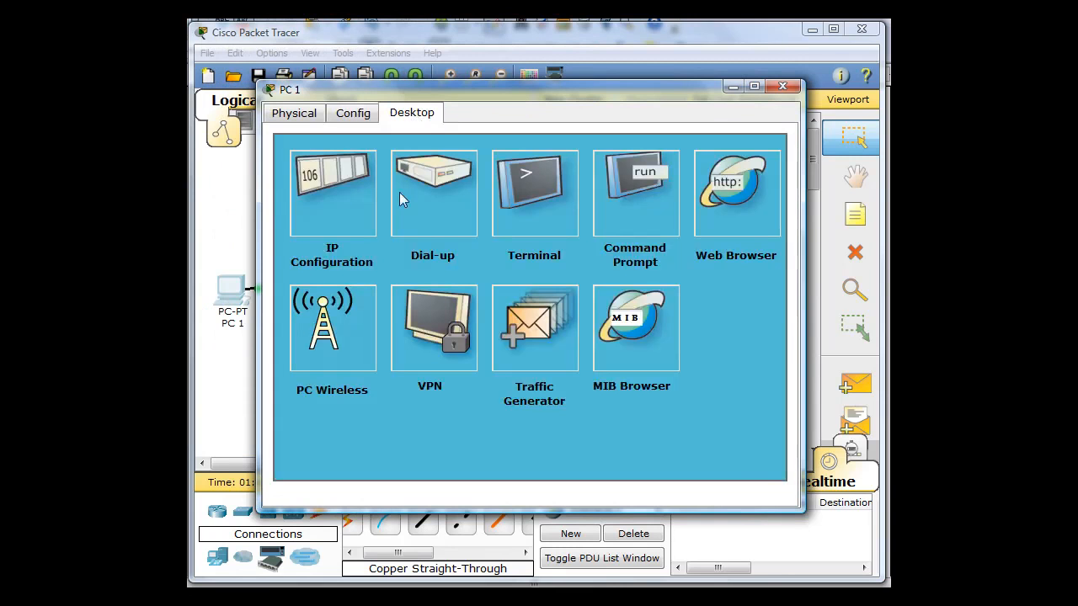
pyautogui.click(627, 206)
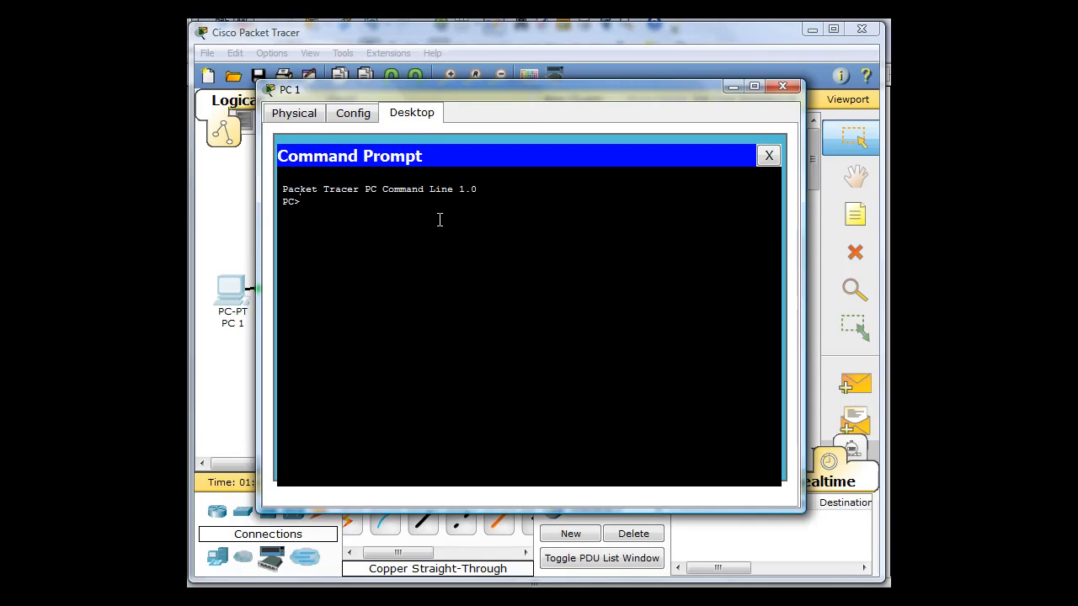
pyautogui.write('ping')
pyautogui.rightClick(439, 220)
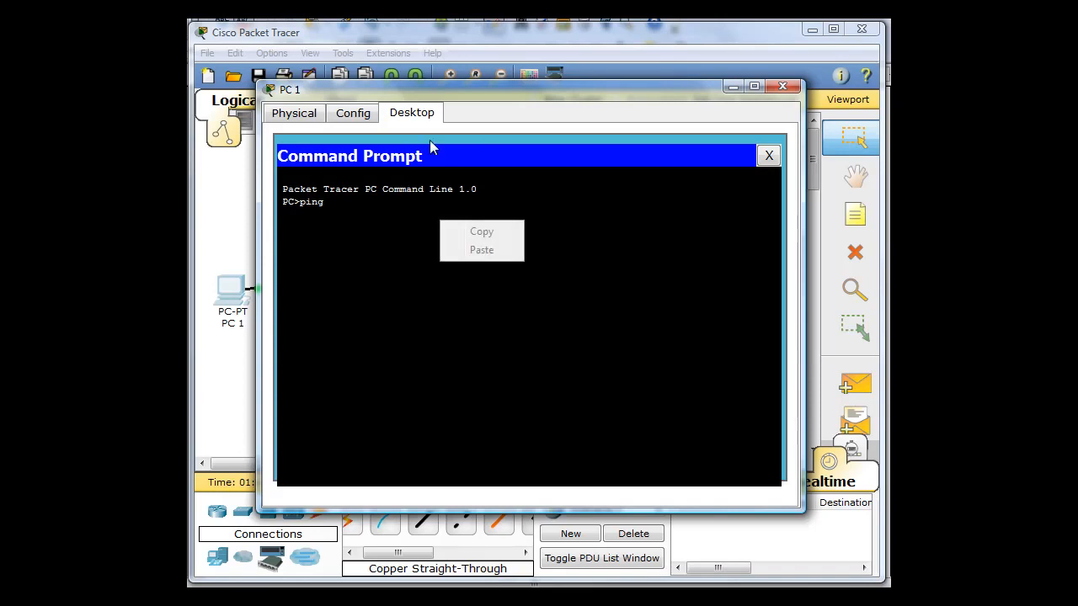
pyautogui.click(498, 83)
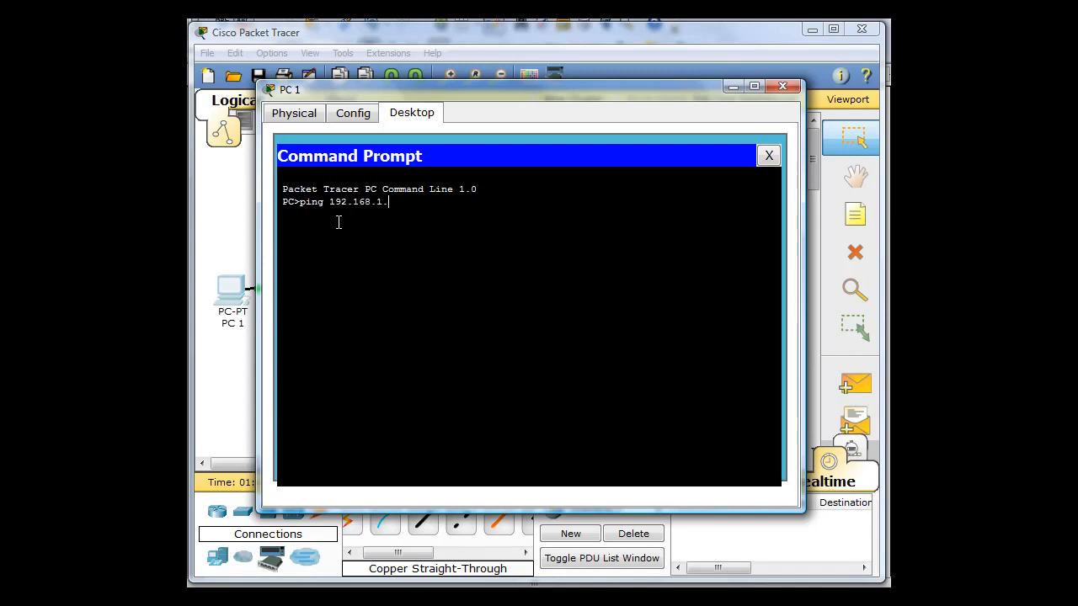
pyautogui.write('3')
pyautogui.press('Return')
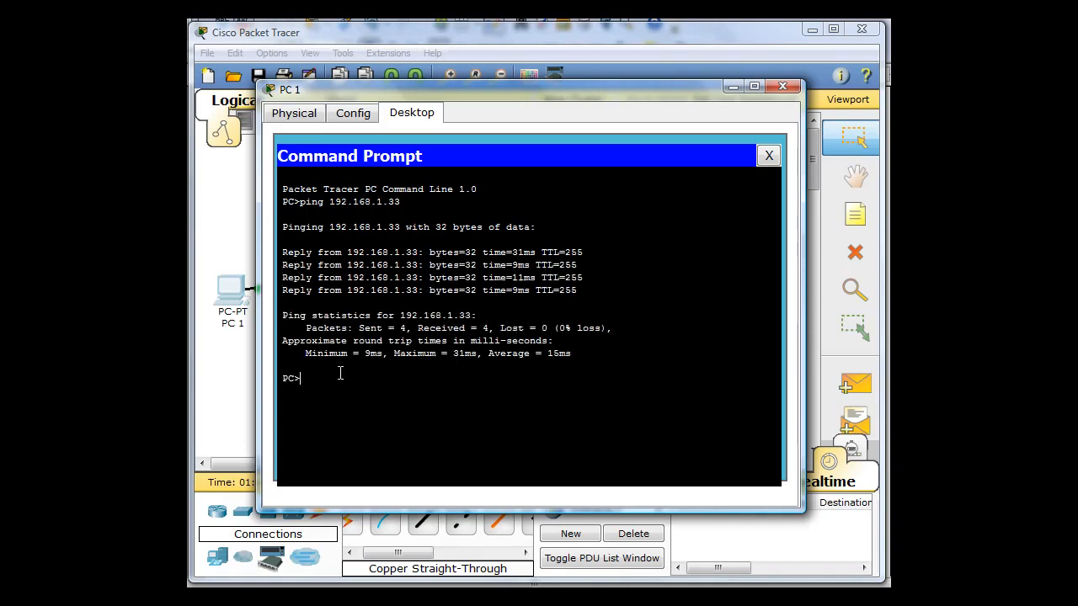
# Check Router 1 in the topology and ping 192.168.1.65 from PC 1's command prompt.
pyautogui.click(458, 36)
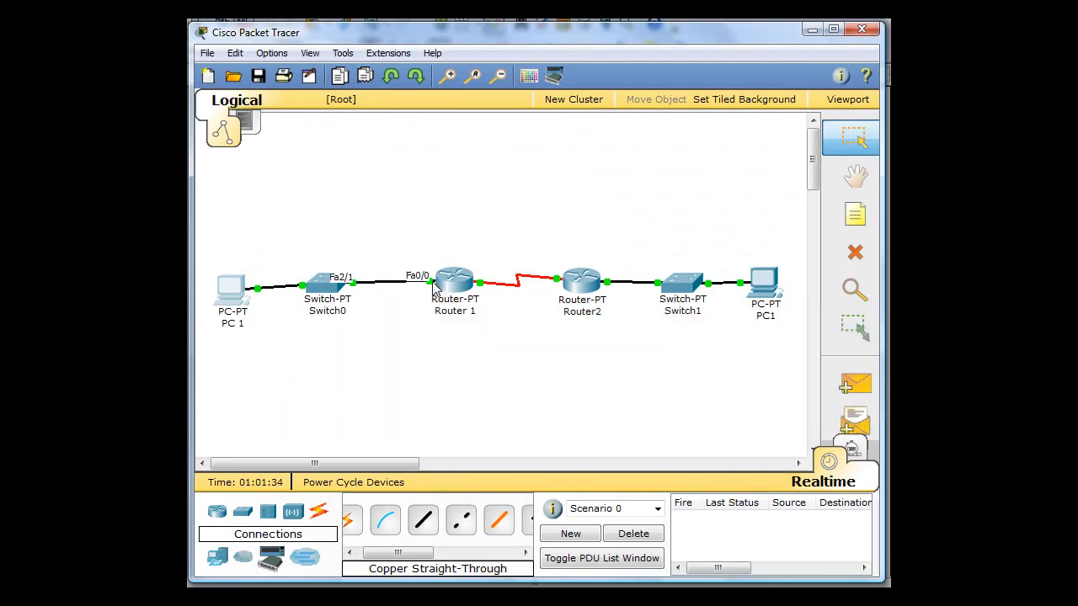
pyautogui.moveTo(452, 290)
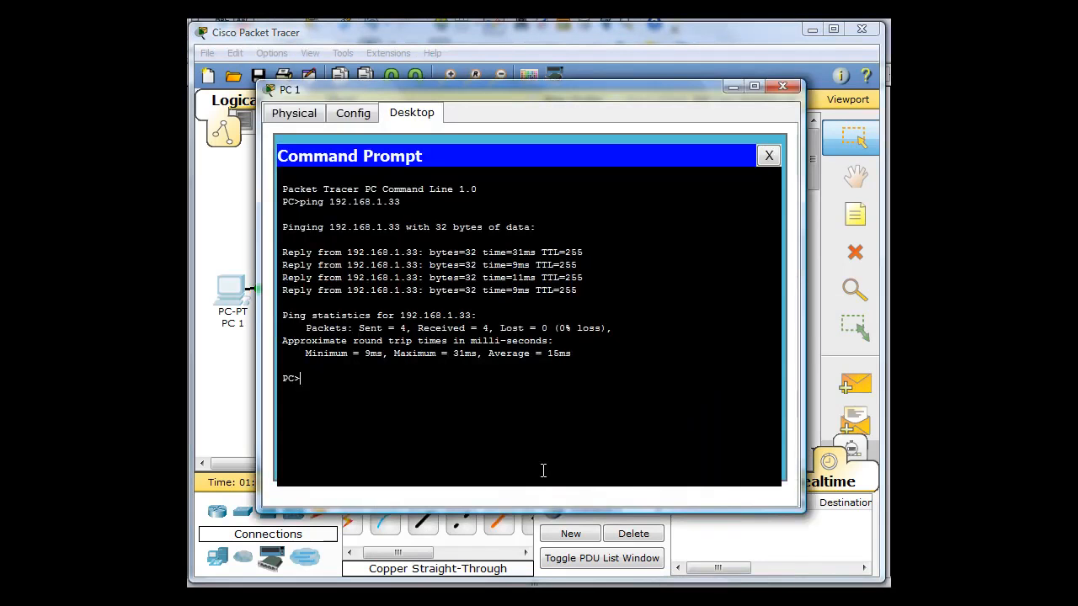
pyautogui.press('Up')
pyautogui.write('65')
pyautogui.press('Return')
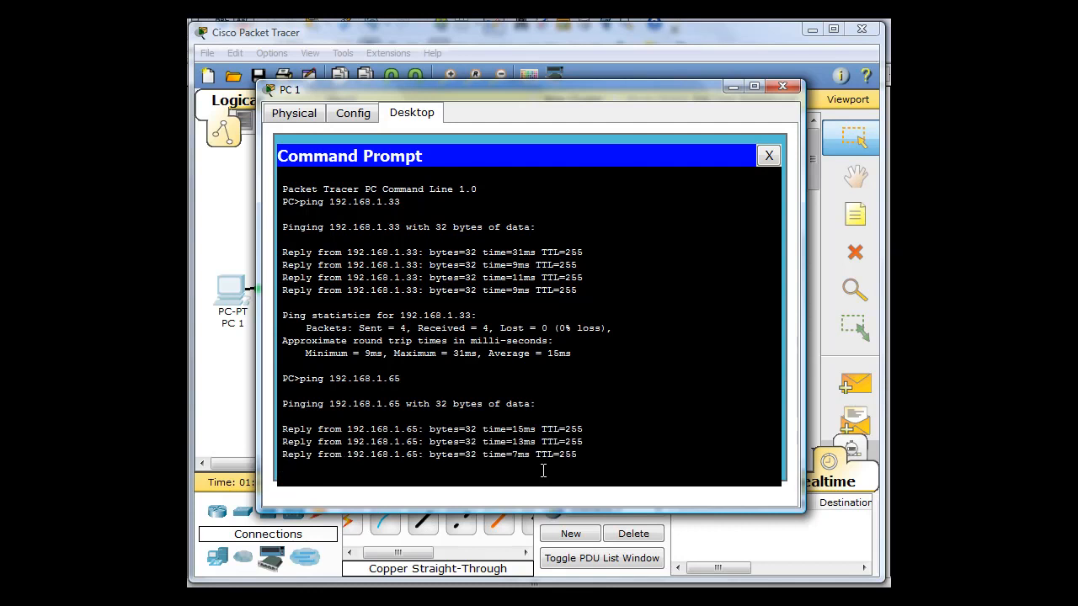
# Check Router2 in the topology, ping 192.168.1.66 from PC 1, and close the PC 1 window.
pyautogui.click(560, 28)
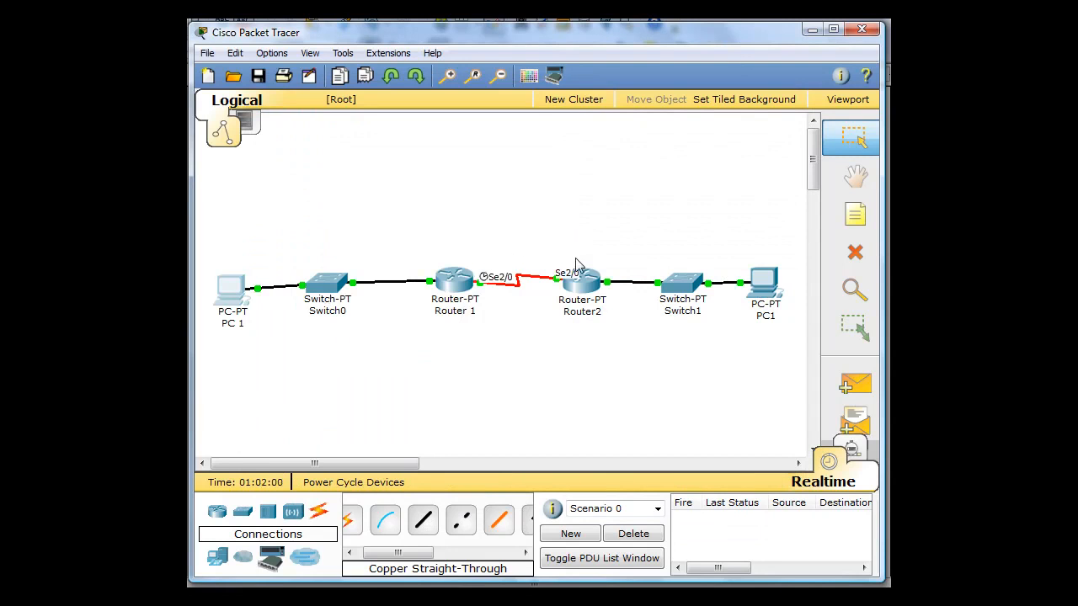
pyautogui.moveTo(588, 293)
pyautogui.click(709, 596)
pyautogui.click(704, 583)
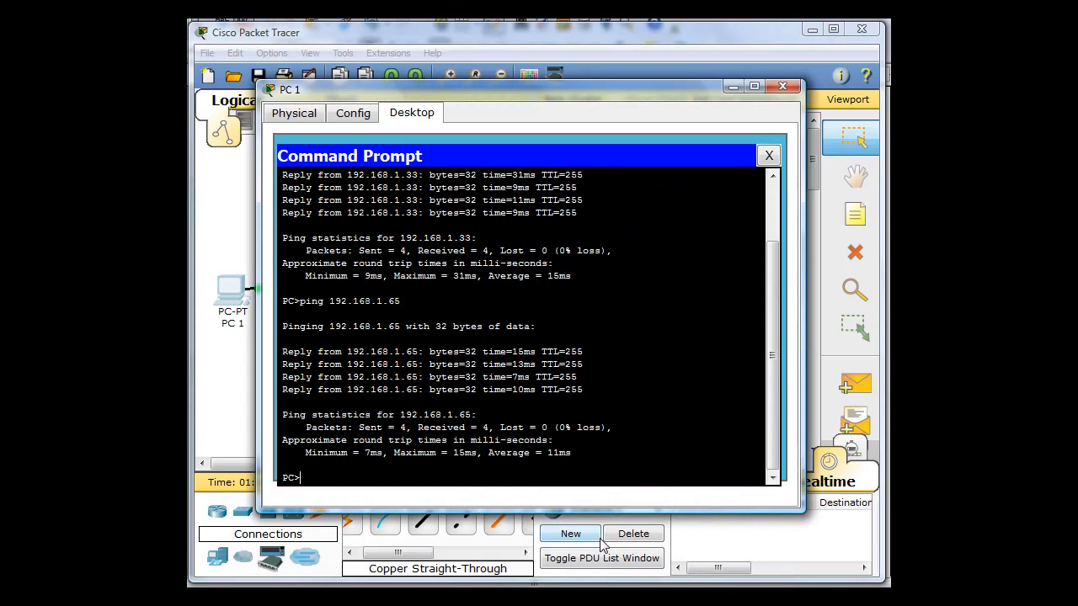
pyautogui.press('Up')
pyautogui.press('Return')
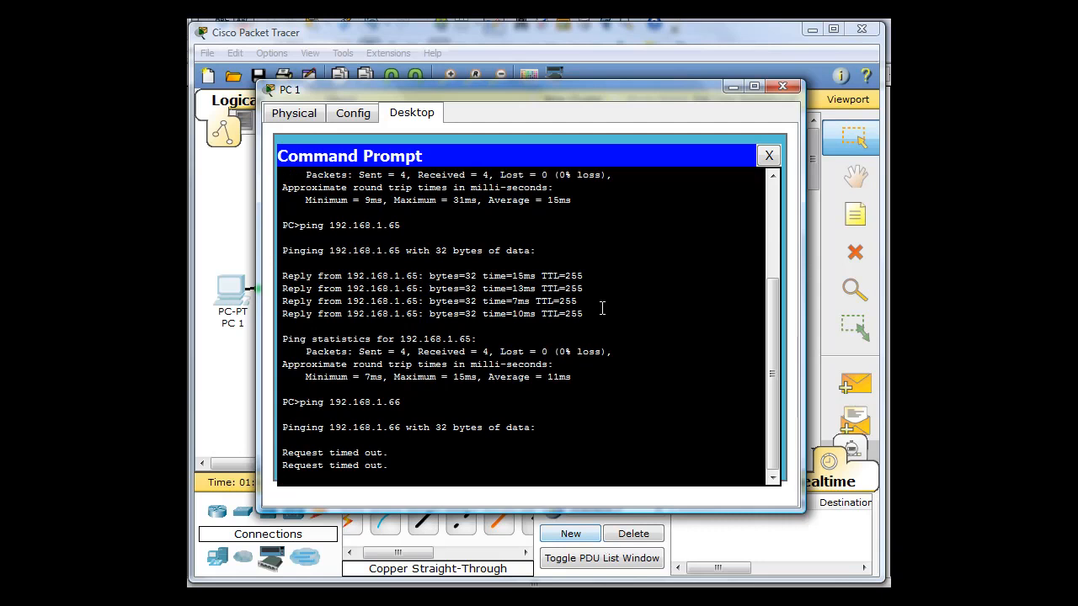
pyautogui.click(782, 87)
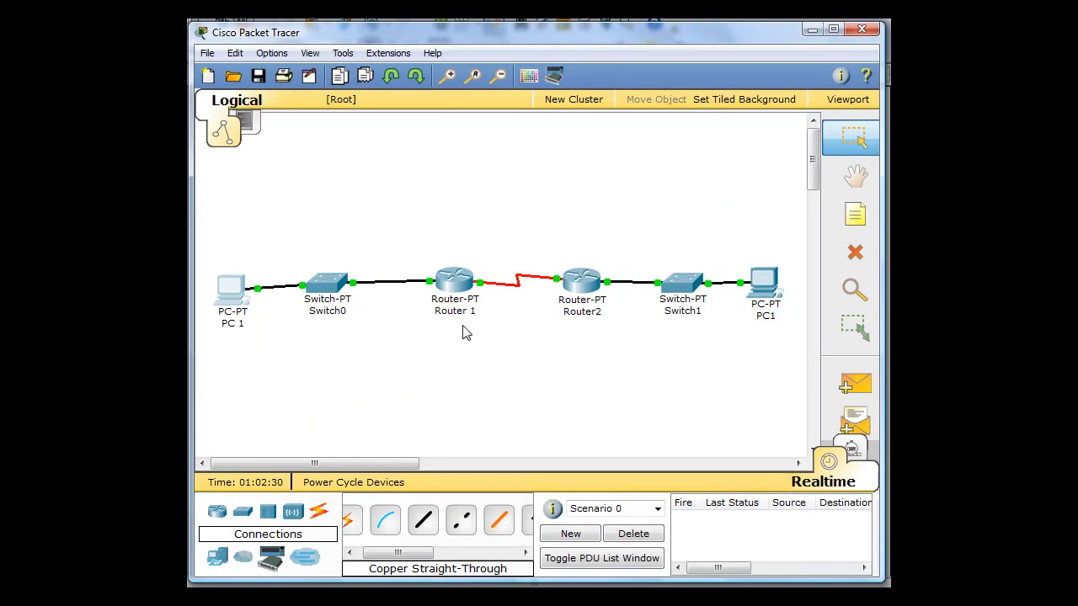
pyautogui.moveTo(459, 291)
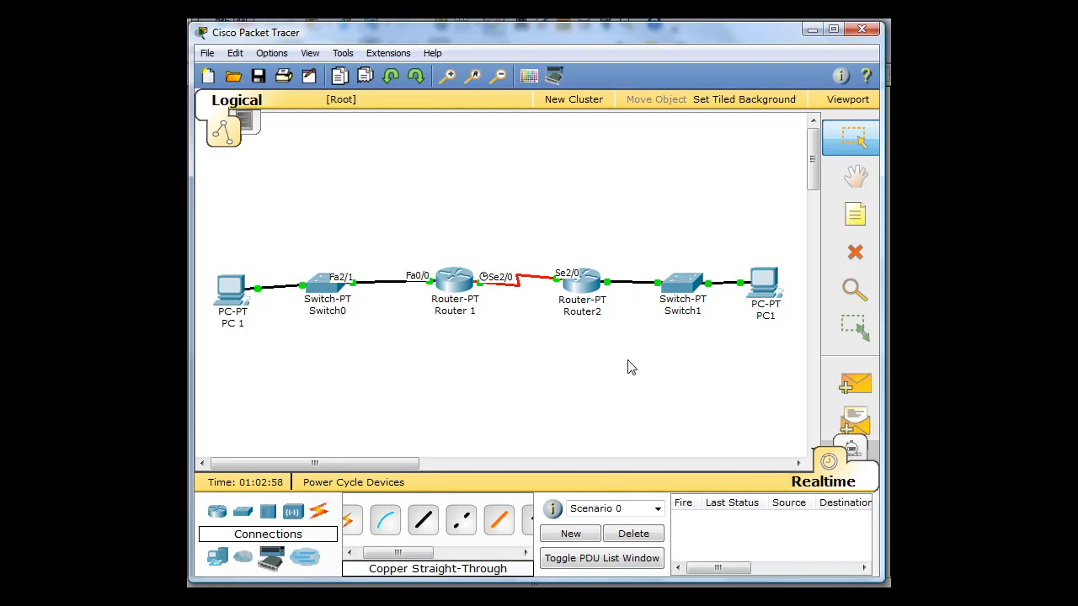
pyautogui.moveTo(757, 296)
pyautogui.moveTo(227, 307)
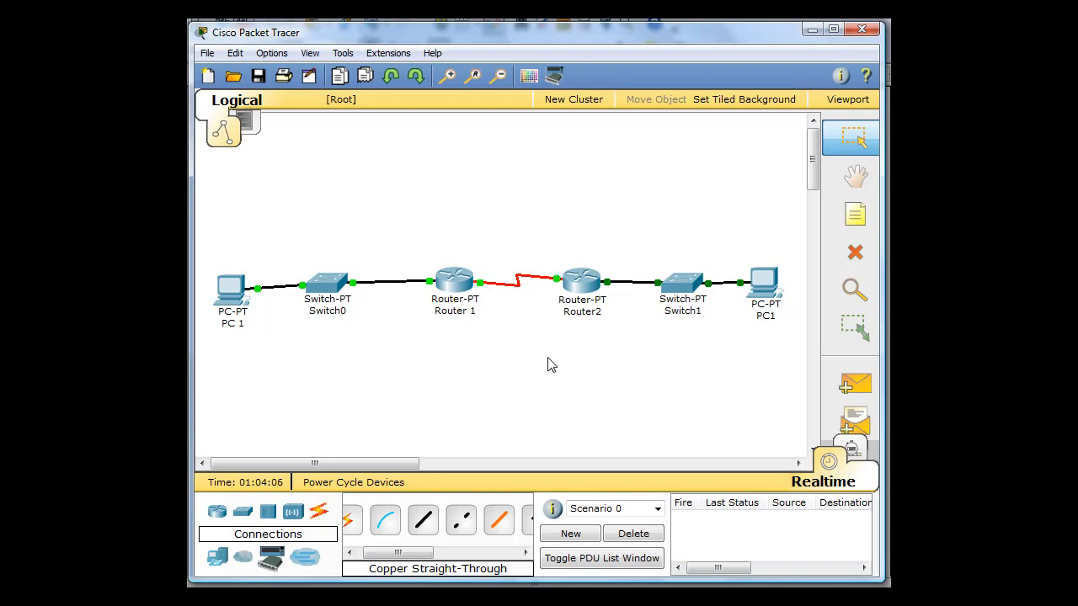
# Open the static routing settings of Router2.
pyautogui.click(581, 283)
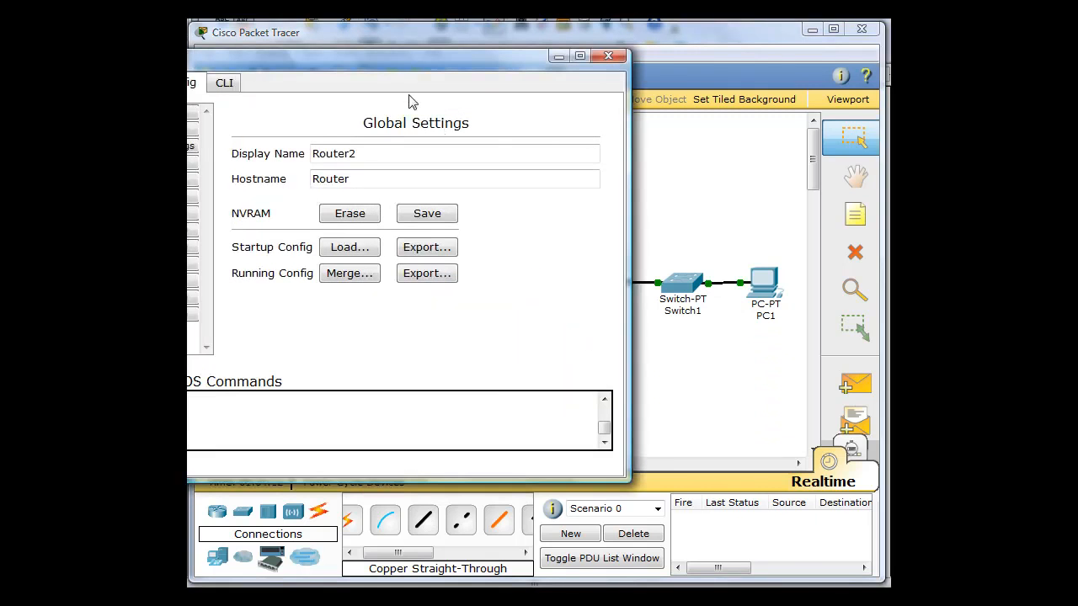
pyautogui.moveTo(390, 55); pyautogui.dragTo(537, 78)
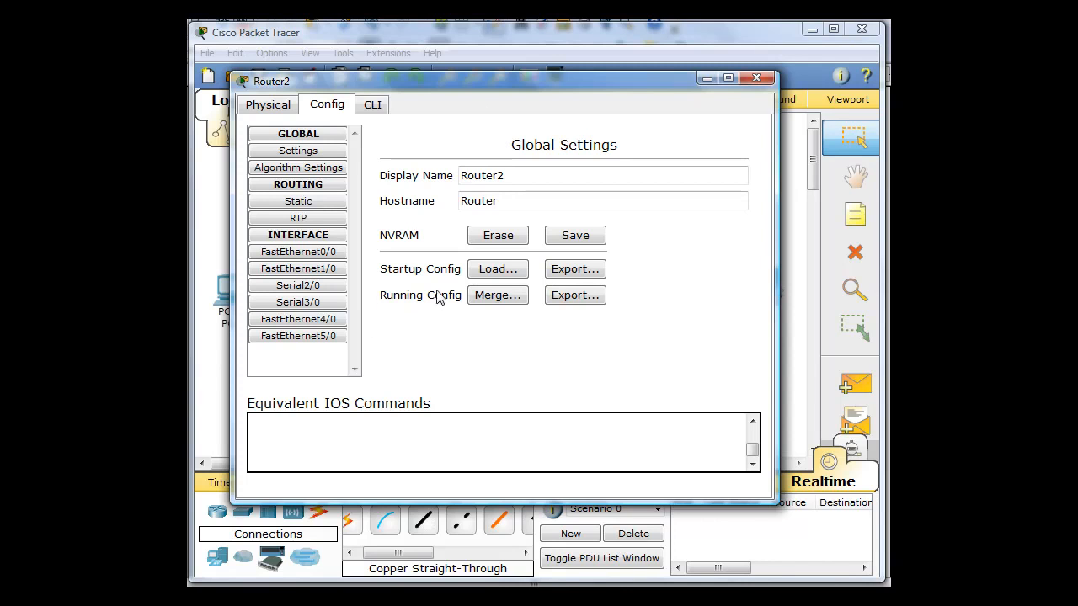
pyautogui.click(296, 187)
pyautogui.click(296, 187)
pyautogui.click(300, 207)
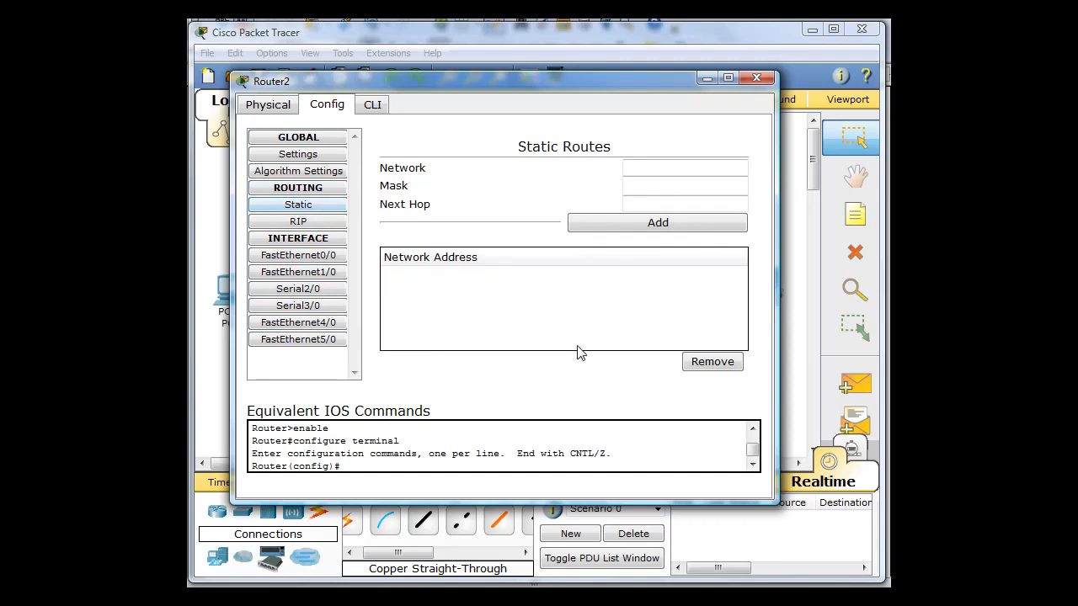
# Add a static route on Router2 to network 192.168.1.32 with mask 255.255.255.224 and next hop 192.168.1.65.
pyautogui.click(628, 169)
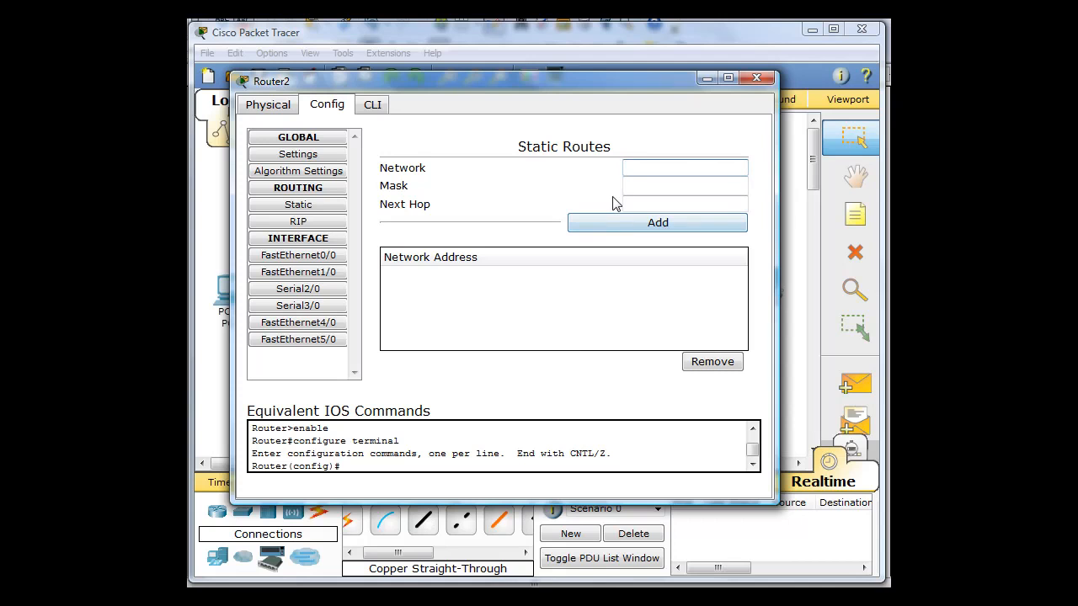
pyautogui.write('192.168.1.32')
pyautogui.click(629, 187)
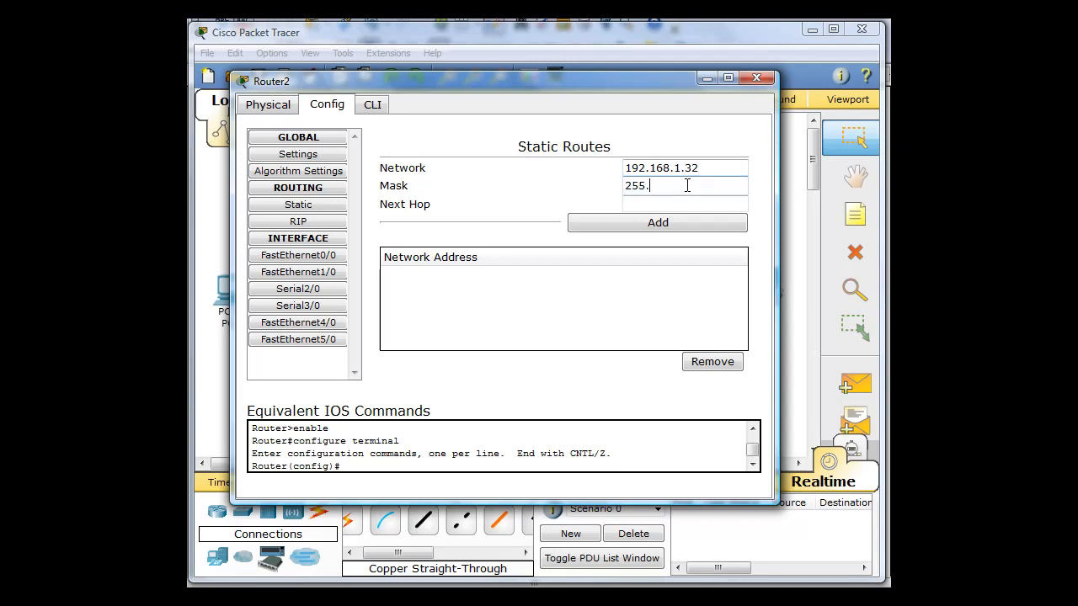
pyautogui.write('255.255.255.224')
pyautogui.click(638, 202)
pyautogui.moveTo(562, 82); pyautogui.dragTo(552, 342)
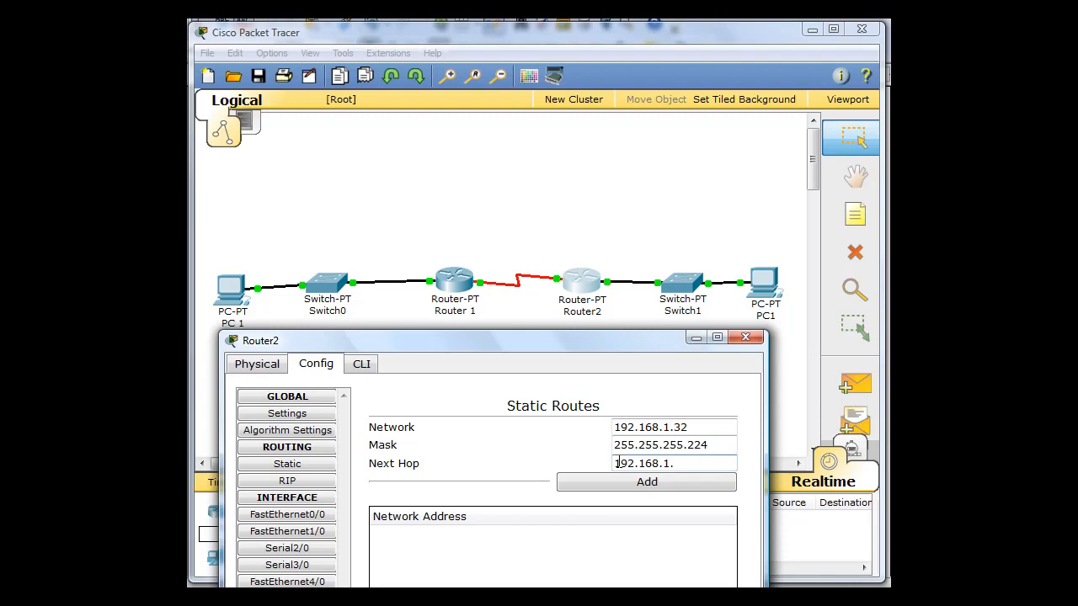
pyautogui.write('65')
pyautogui.doubleClick(676, 427)
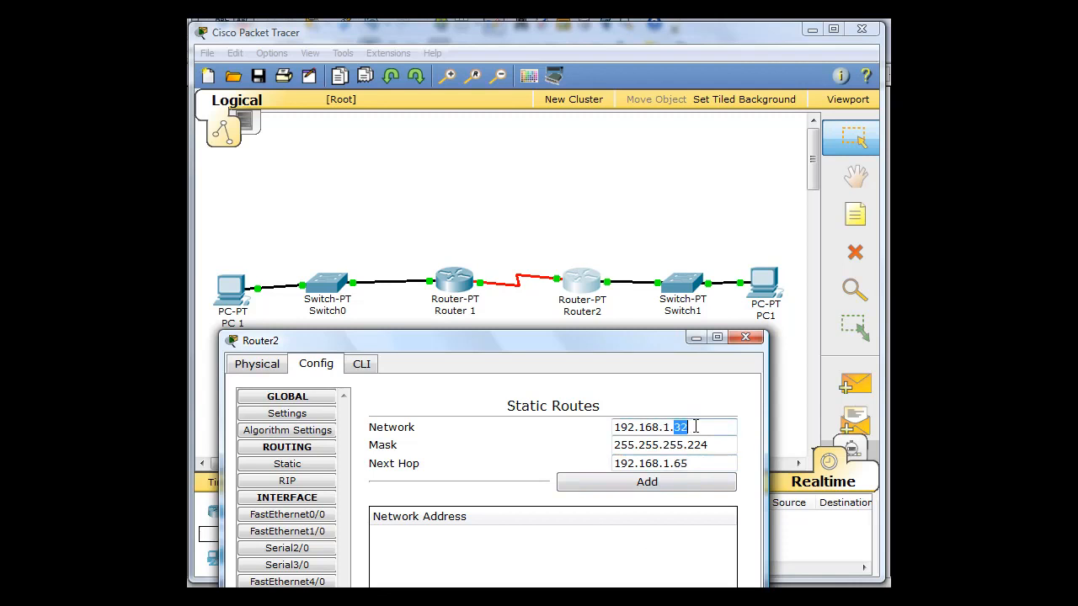
pyautogui.click(675, 463)
pyautogui.moveTo(676, 463); pyautogui.dragTo(695, 464)
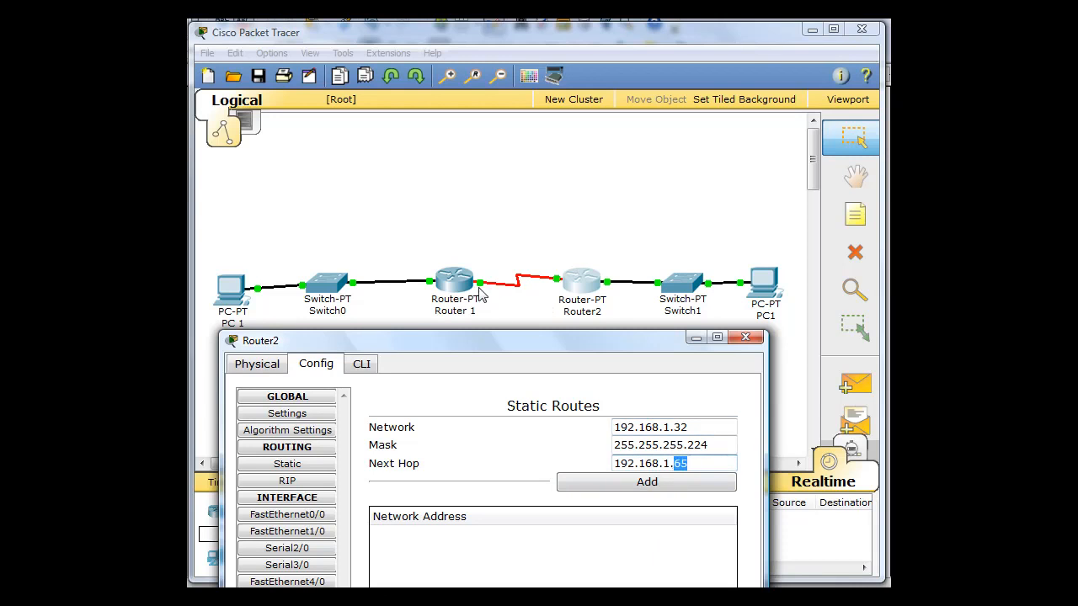
pyautogui.click(647, 486)
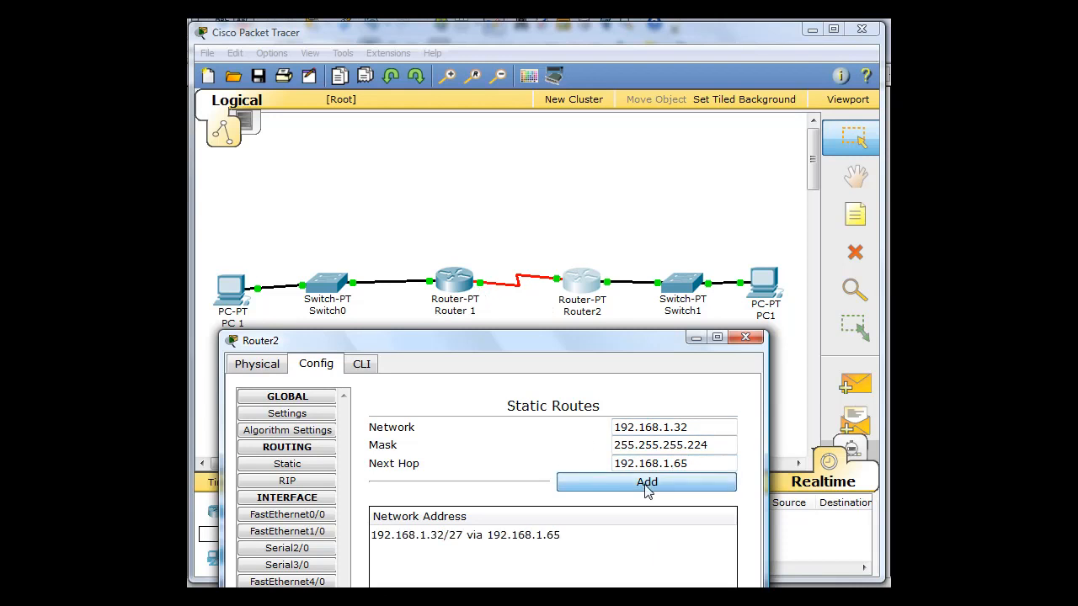
# Save Router2's configuration to NVRAM and return to the network topology.
pyautogui.moveTo(552, 340); pyautogui.dragTo(540, 140)
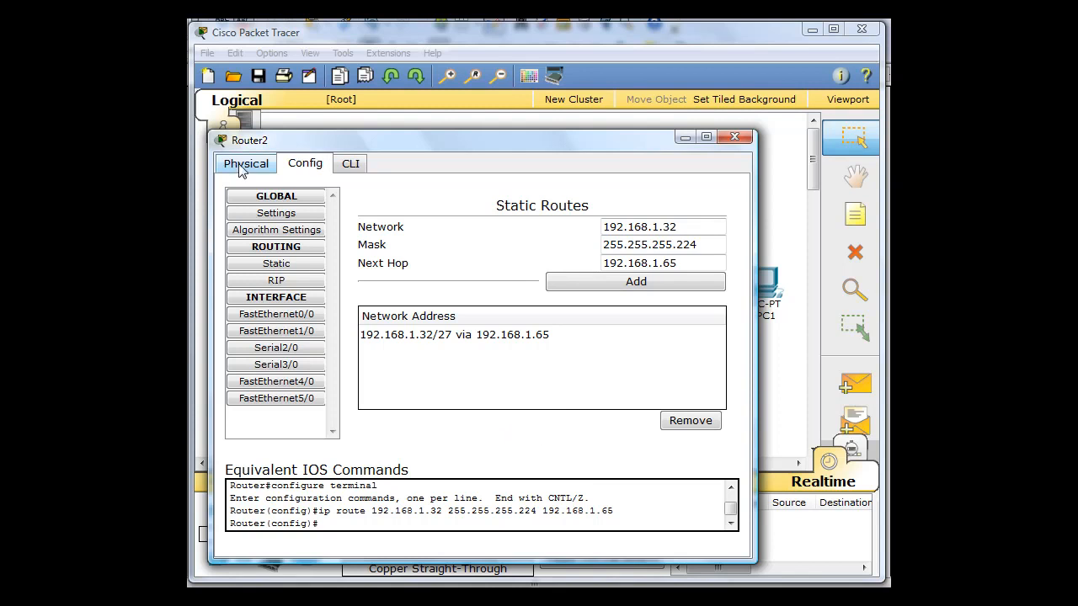
pyautogui.click(285, 218)
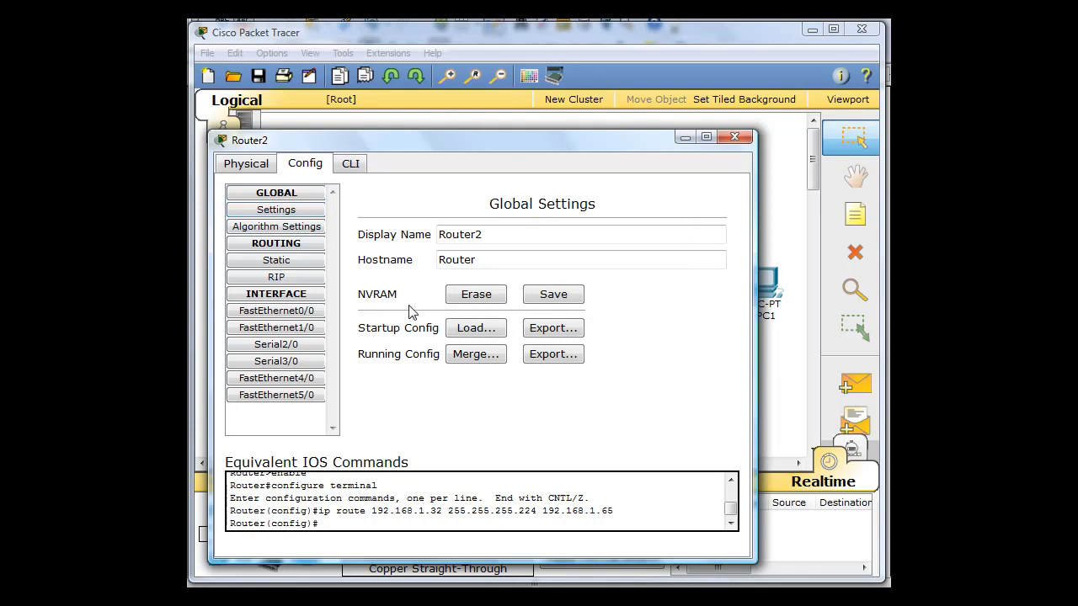
pyautogui.click(535, 300)
pyautogui.click(559, 294)
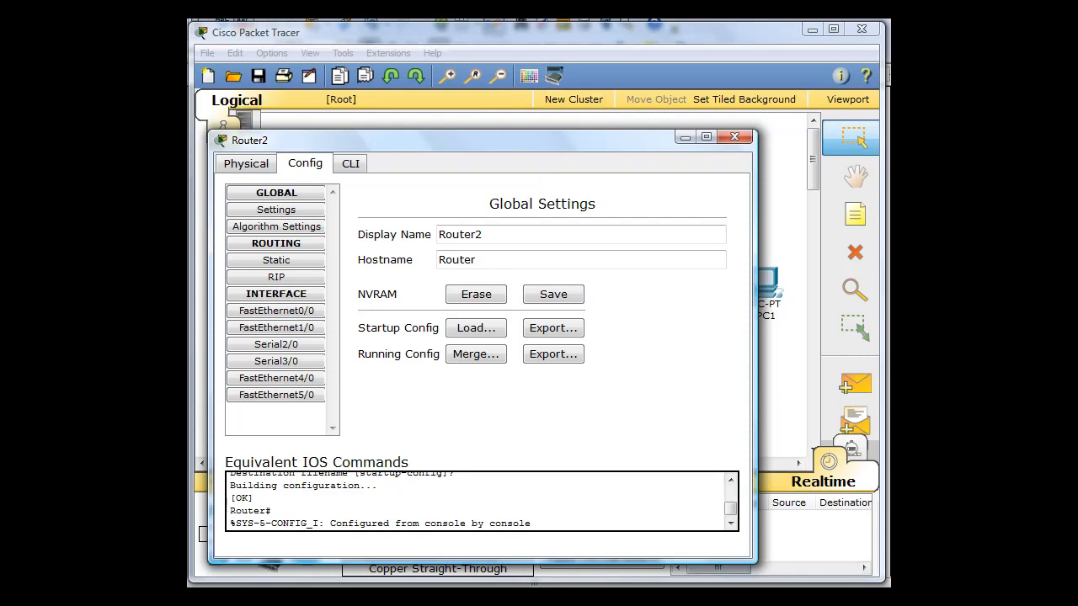
pyautogui.click(791, 386)
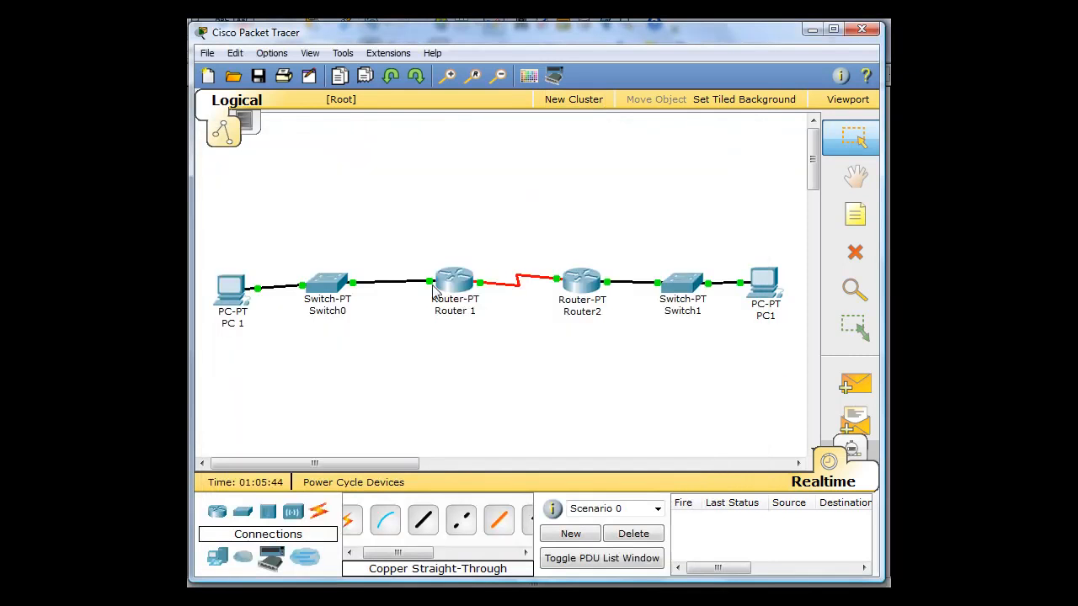
# Reopen PC 1's command prompt and repeat the ping to 192.168.1.66.
pyautogui.click(231, 290)
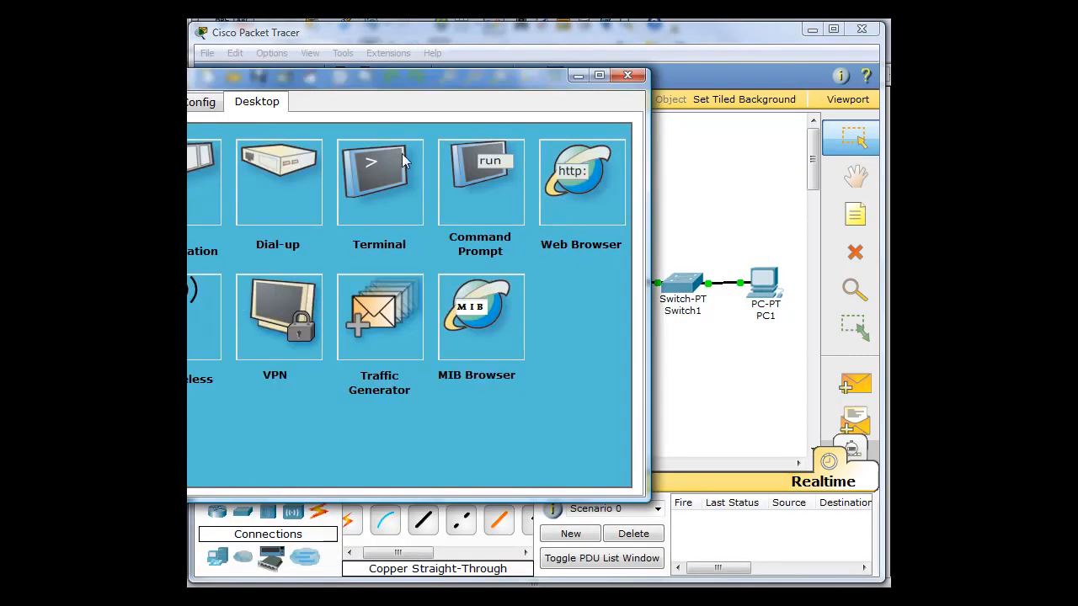
pyautogui.click(455, 190)
pyautogui.moveTo(363, 82); pyautogui.dragTo(532, 73)
pyautogui.press('Up')
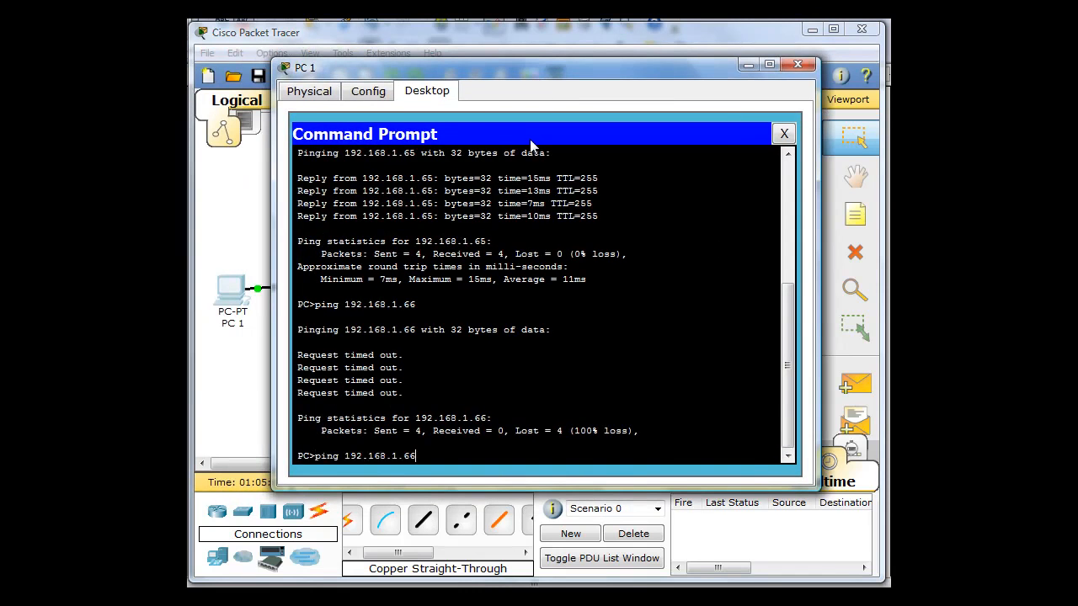
pyautogui.press('Return')
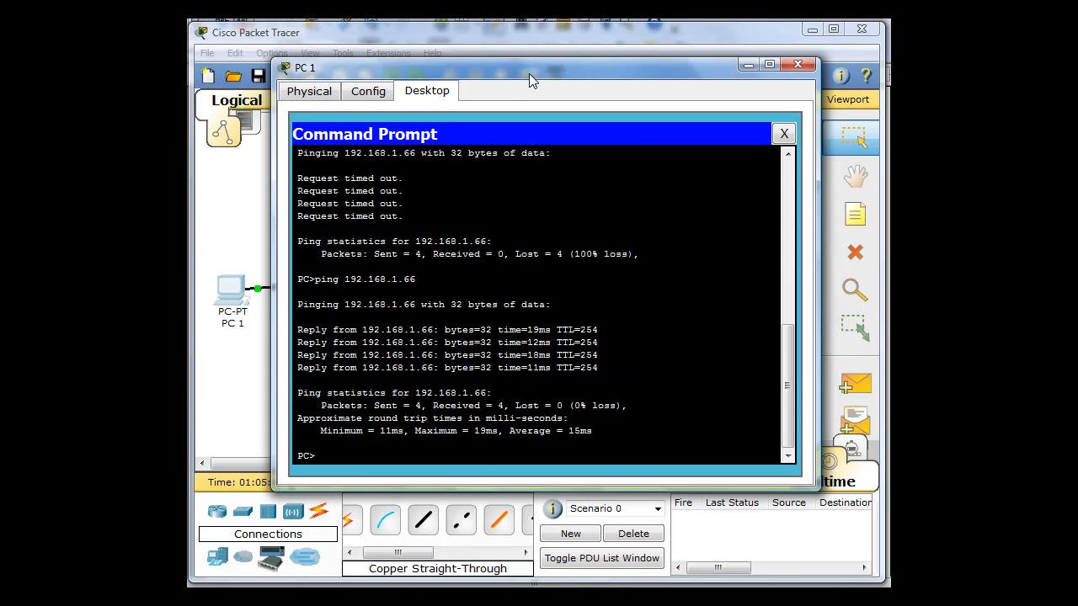
# Run enable and show ip route in Router2's command line, examine the static route to 192.168.1.32, and close the router's window.
pyautogui.click(518, 32)
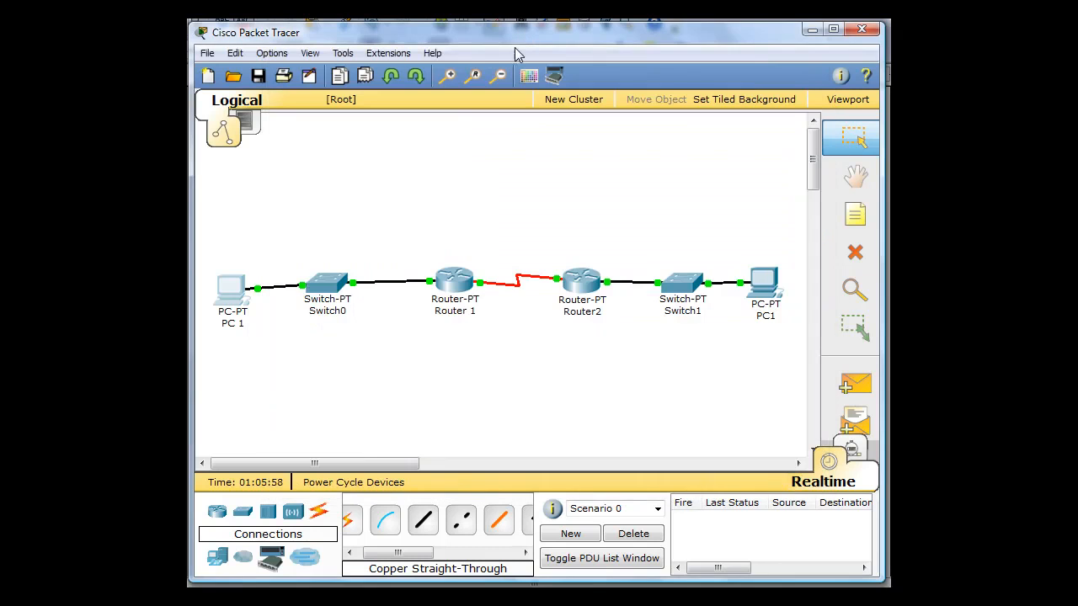
pyautogui.click(577, 291)
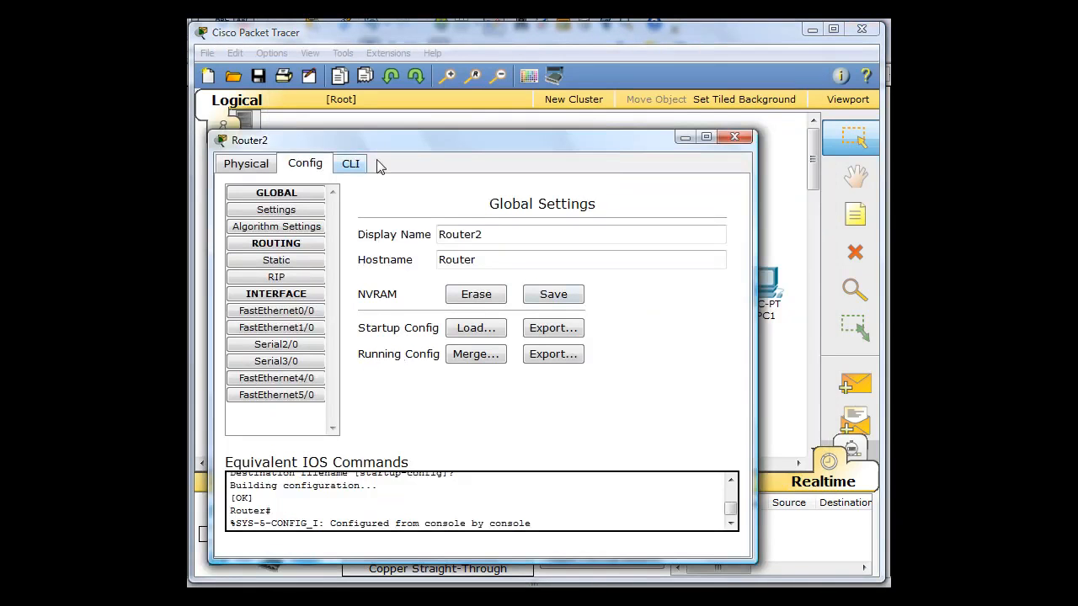
pyautogui.moveTo(393, 147); pyautogui.dragTo(457, 91)
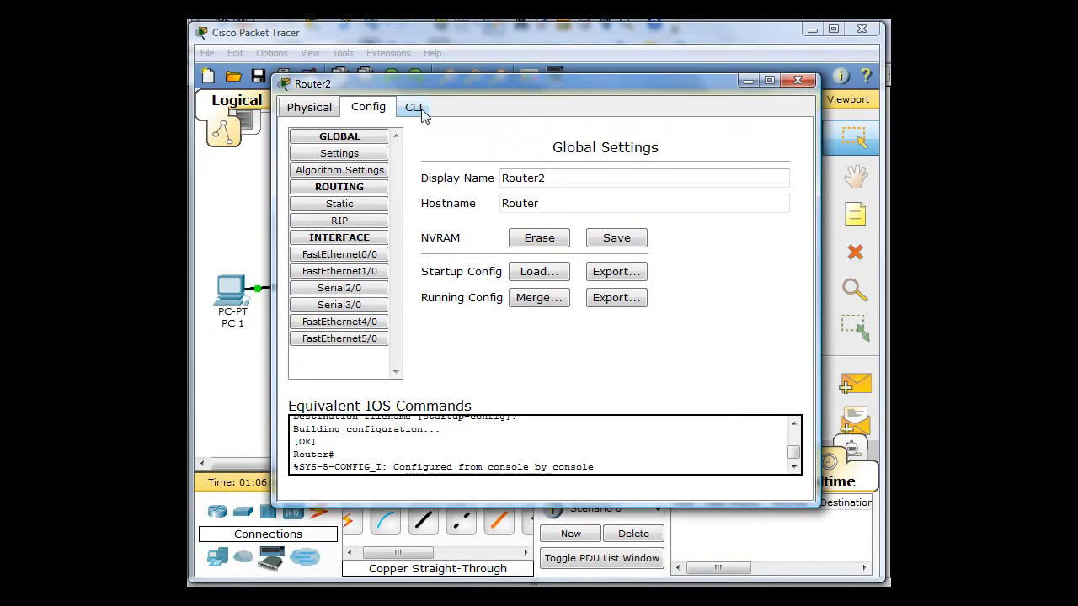
pyautogui.click(414, 108)
pyautogui.press('Return')
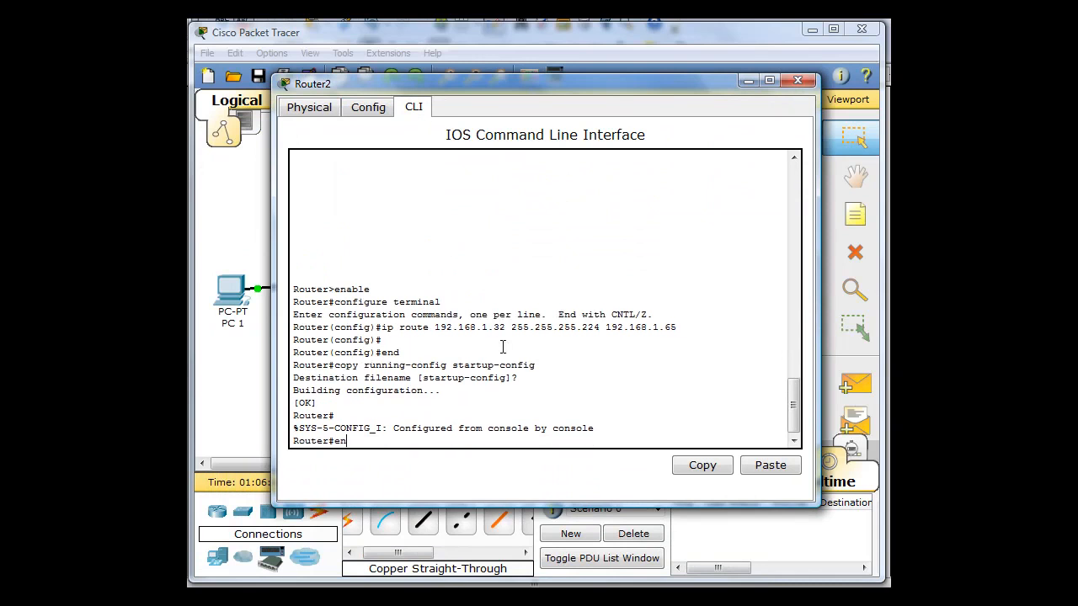
pyautogui.write('enable')
pyautogui.press('Return')
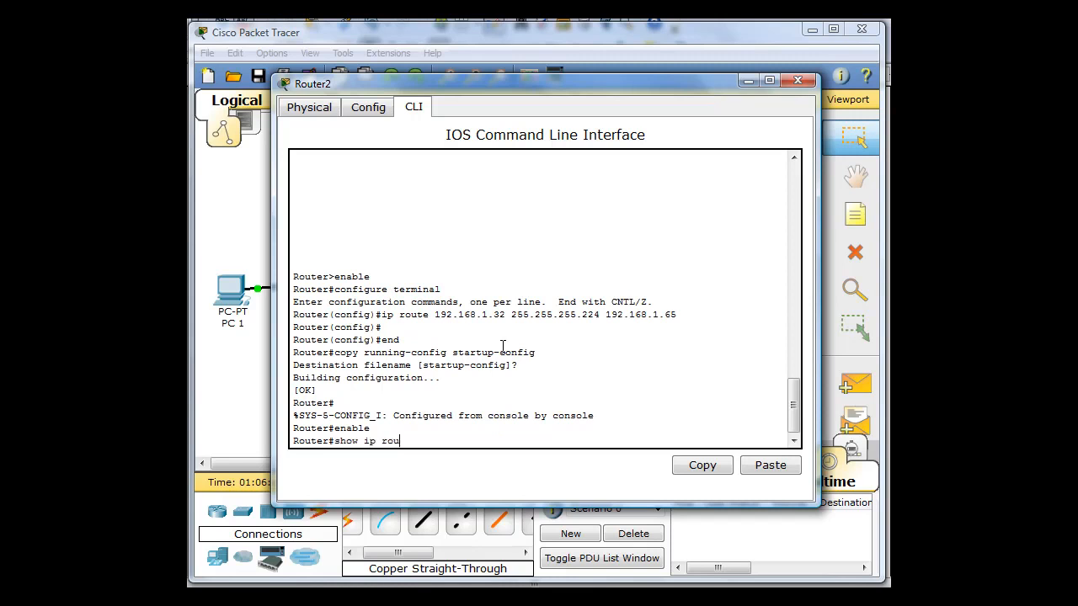
pyautogui.write('show ip route')
pyautogui.press('Return')
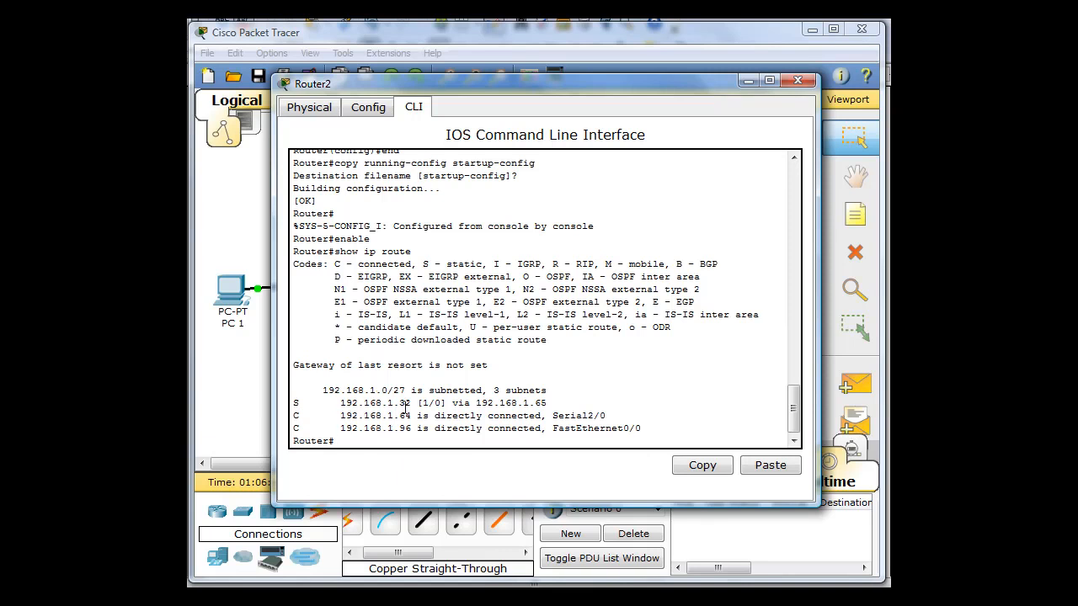
pyautogui.moveTo(400, 404); pyautogui.dragTo(413, 404)
pyautogui.click(418, 434)
pyautogui.click(800, 81)
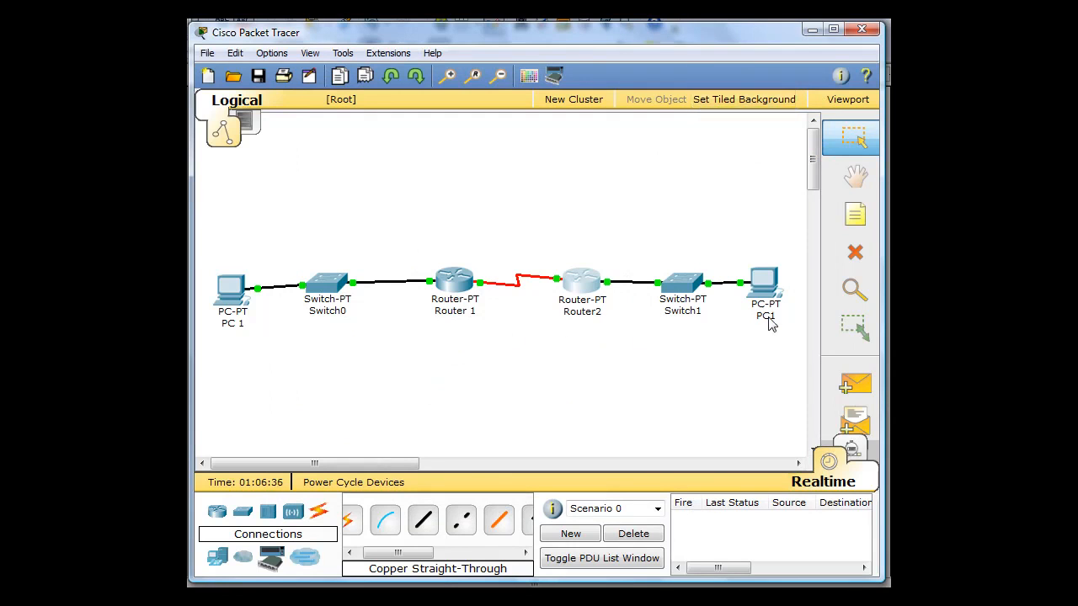
# Add a static route on Router 1 to network 192.168.1.96 with mask 255.255.255.224 and next hop 192.168.1.66.
pyautogui.moveTo(450, 289)
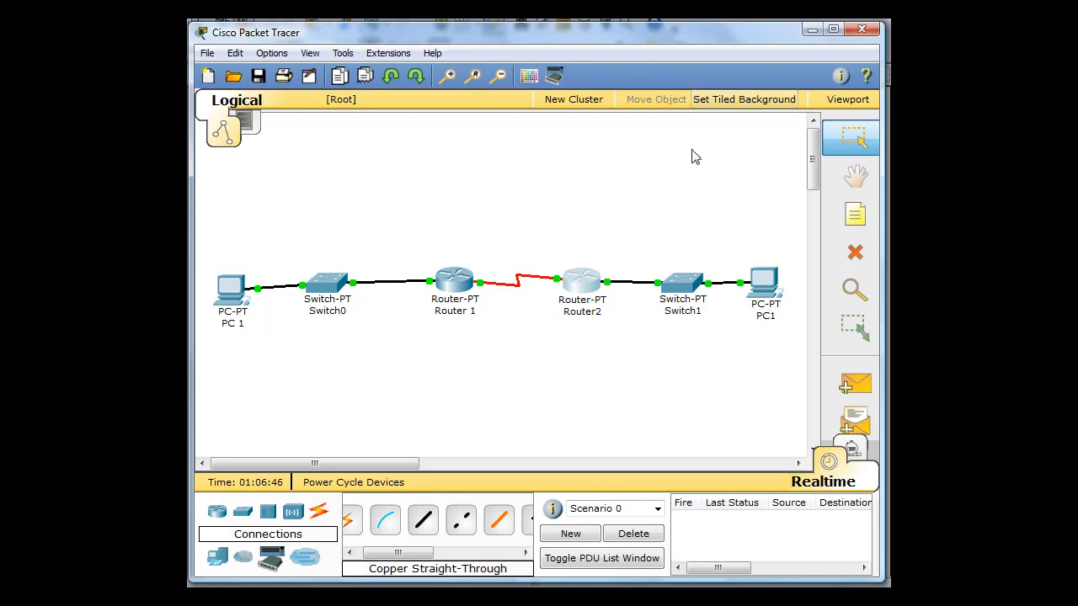
pyautogui.click(444, 303)
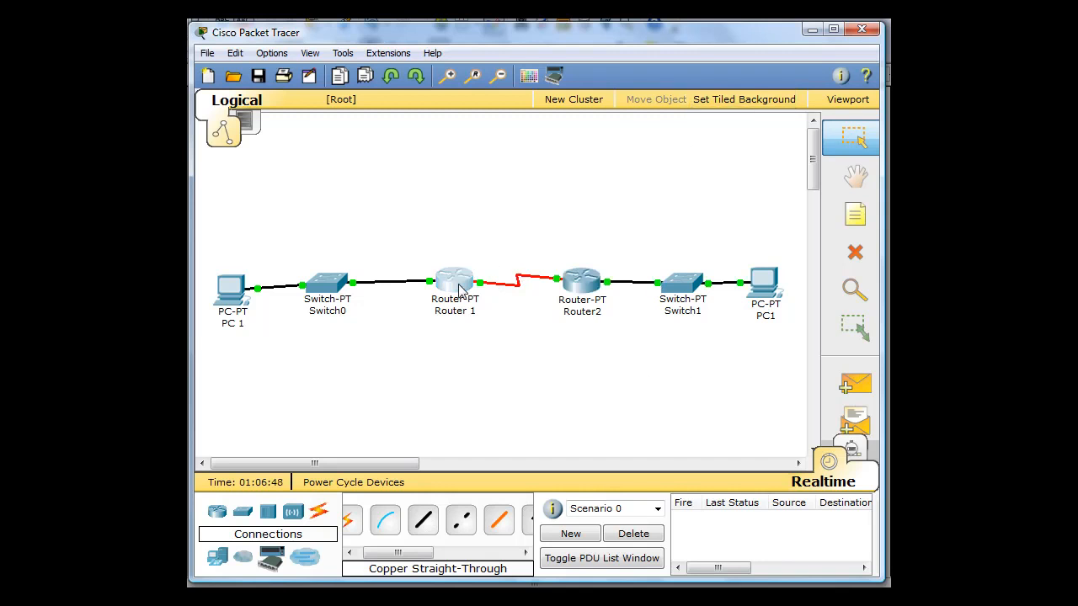
pyautogui.moveTo(338, 99); pyautogui.dragTo(477, 107)
pyautogui.click(324, 228)
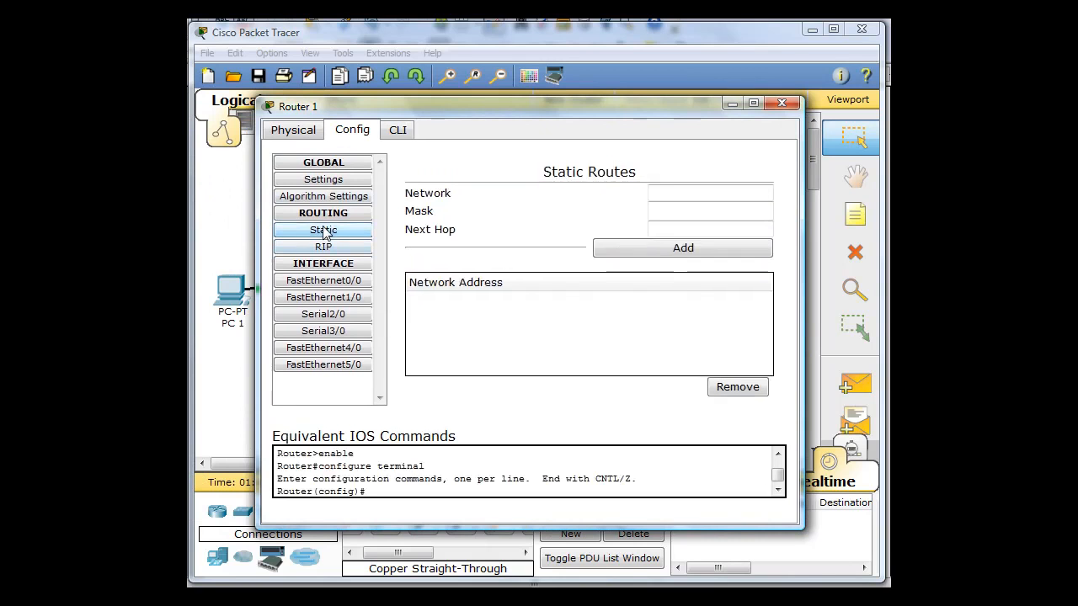
pyautogui.click(669, 194)
pyautogui.write('192.168.1.96')
pyautogui.click(662, 211)
pyautogui.write('255.255.255.224')
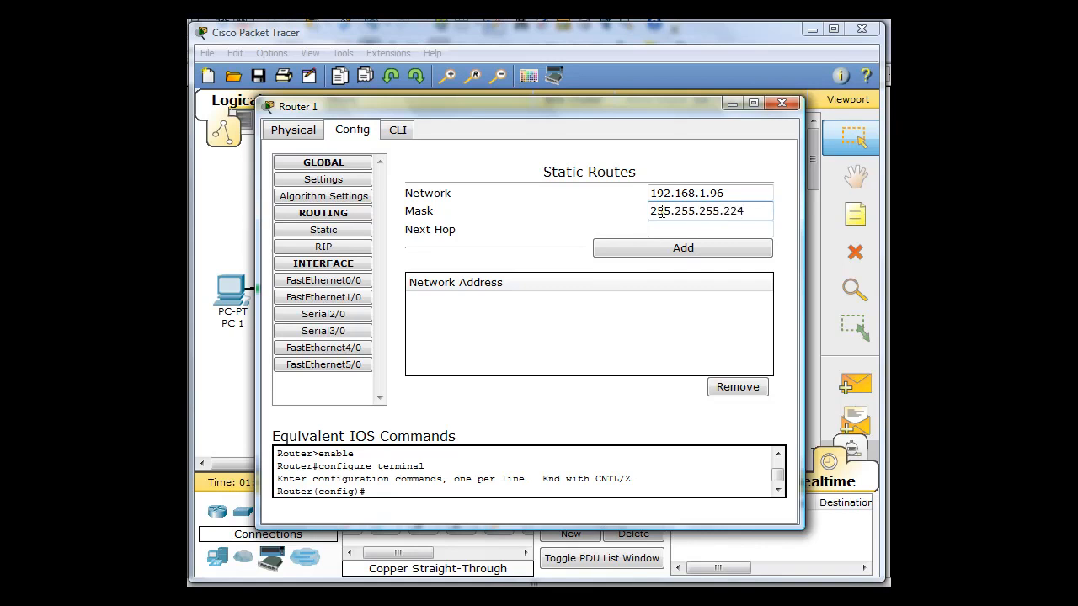
pyautogui.click(662, 230)
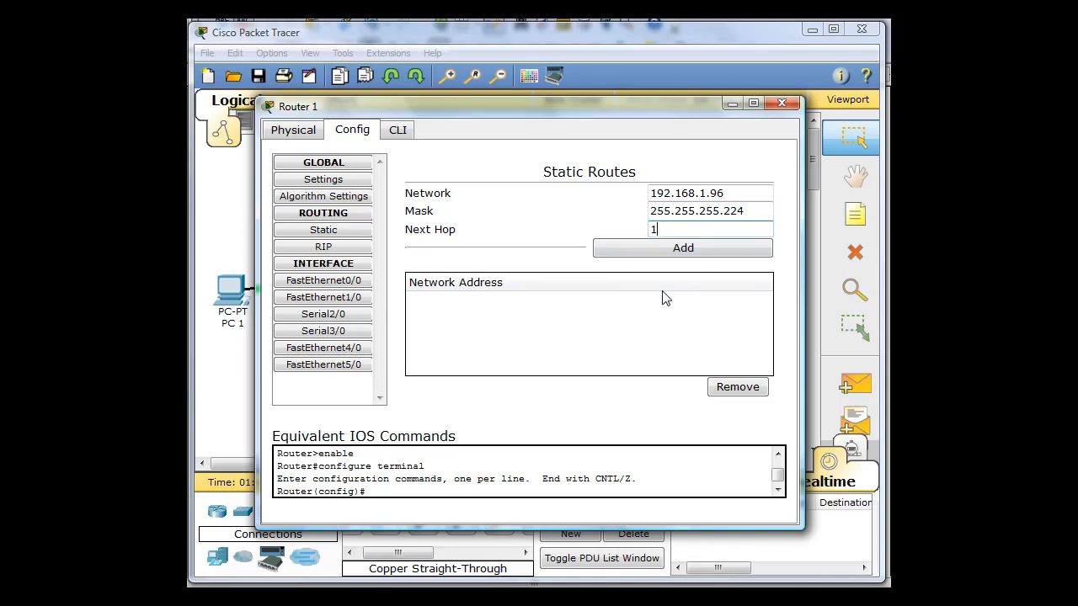
pyautogui.write('192.168.1.66')
pyautogui.click(698, 250)
pyautogui.click(548, 356)
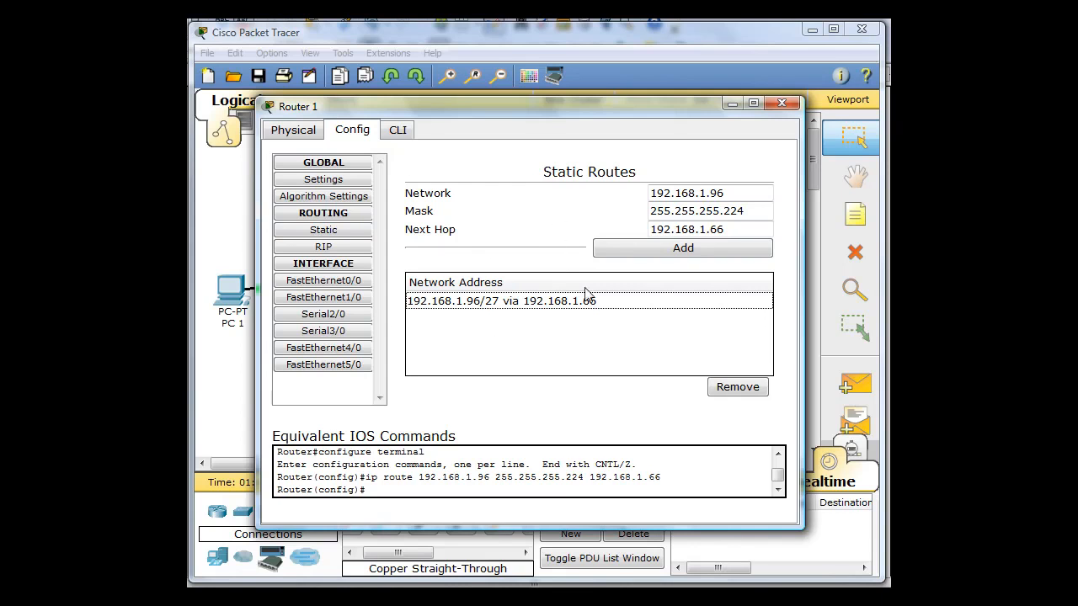
# Save Router 1's configuration to NVRAM and return to the network topology.
pyautogui.click(326, 181)
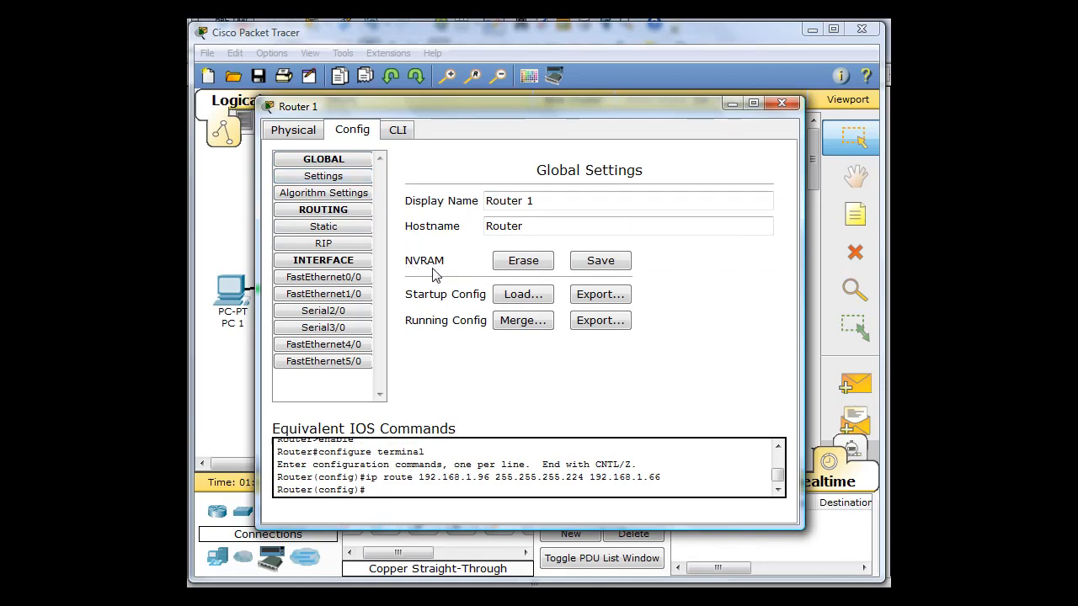
pyautogui.click(589, 264)
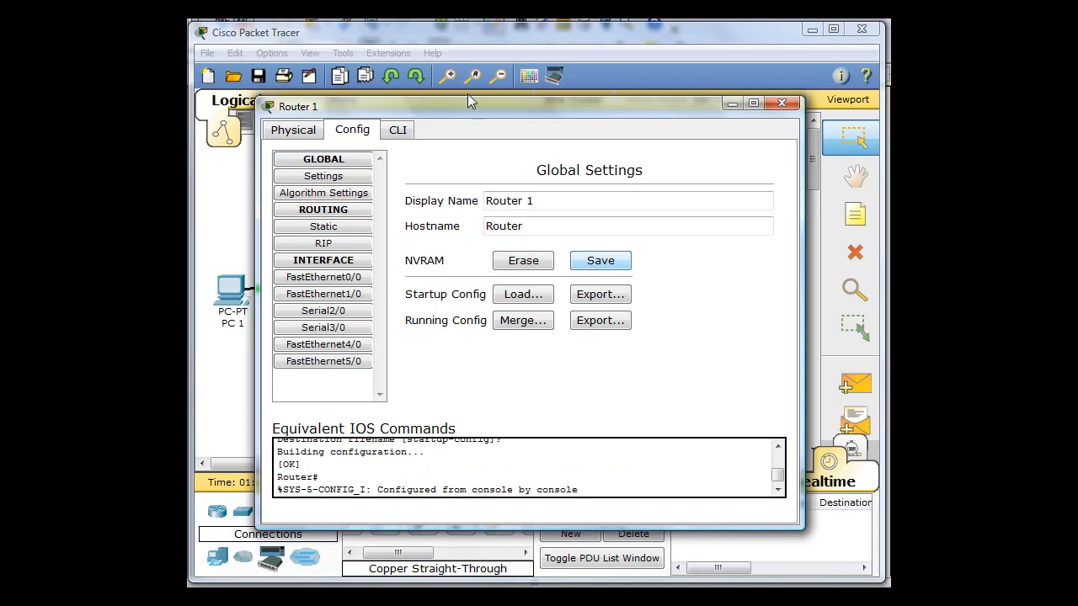
pyautogui.click(549, 27)
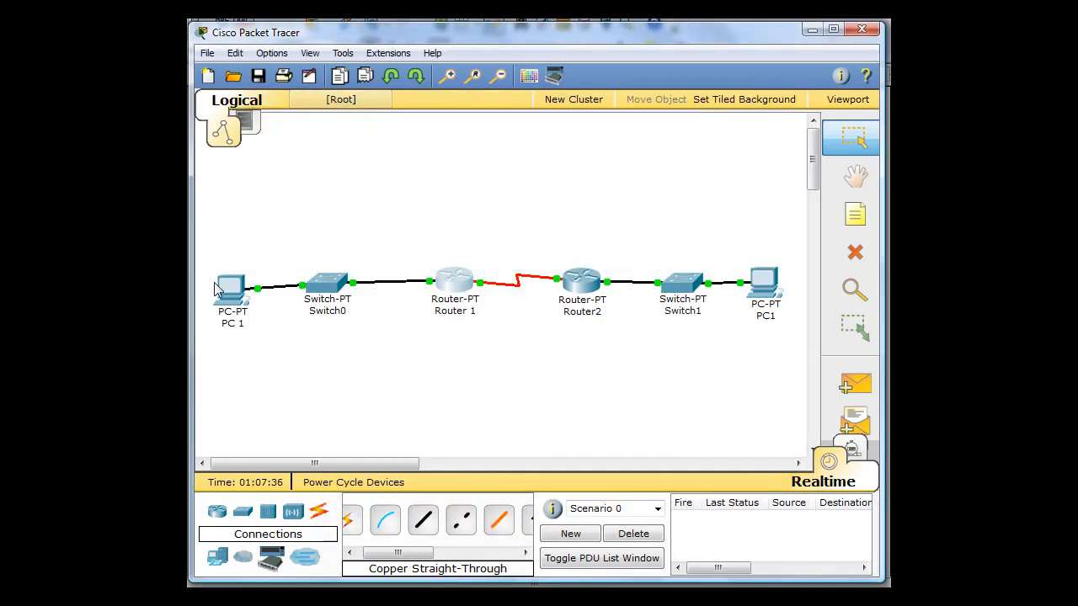
# Rename the PC connected to Switch1 as PC2.
pyautogui.click(776, 318)
pyautogui.press('BackSpace')
pyautogui.write('2')
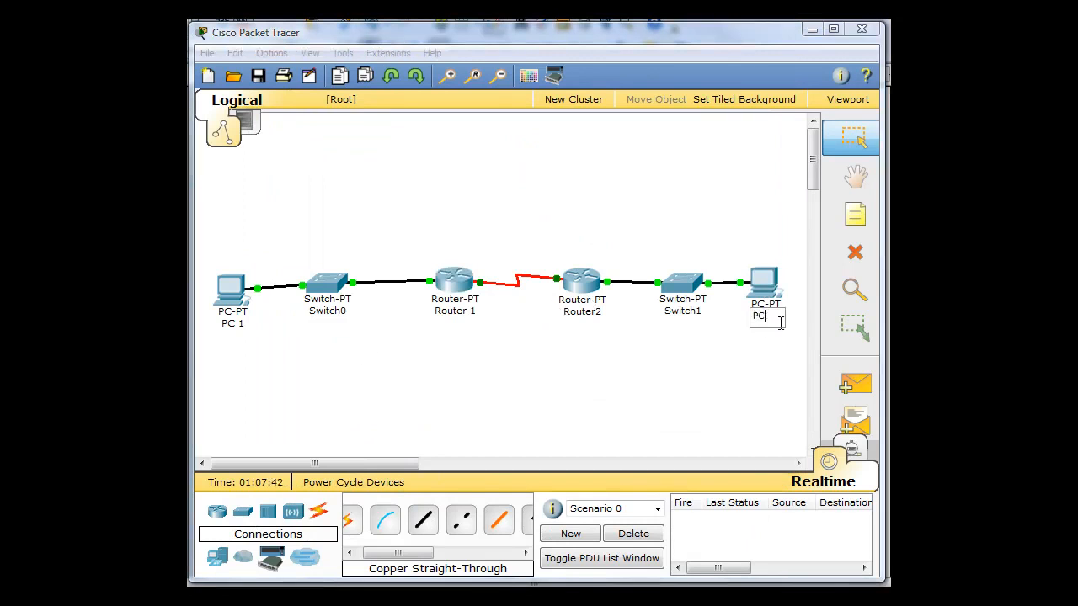
pyautogui.click(653, 327)
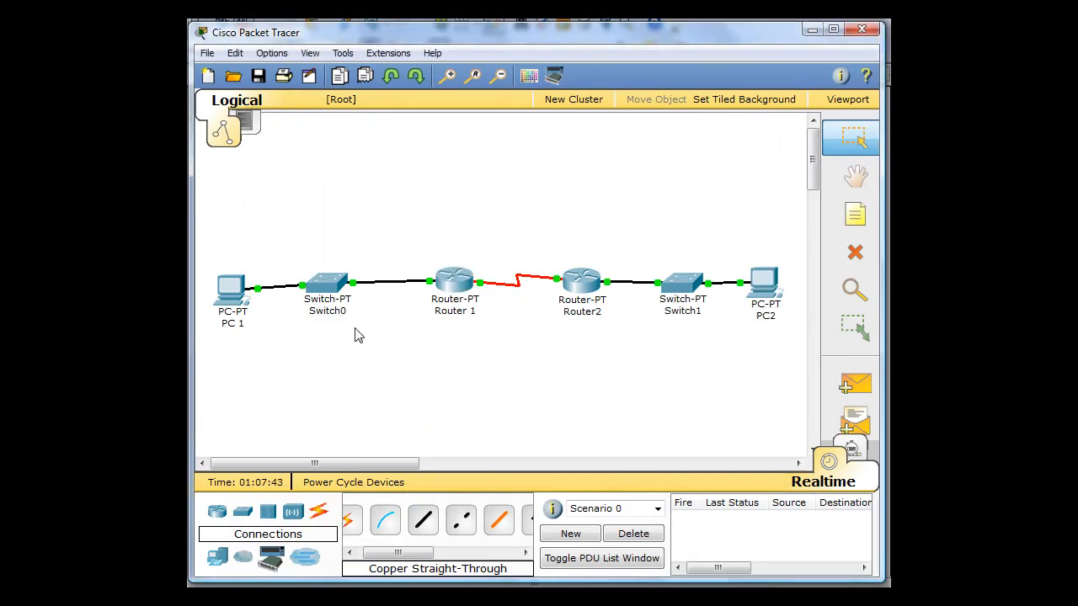
# Ping 192.168.1.98 twice from PC 1's command prompt and return to the network topology.
pyautogui.click(233, 291)
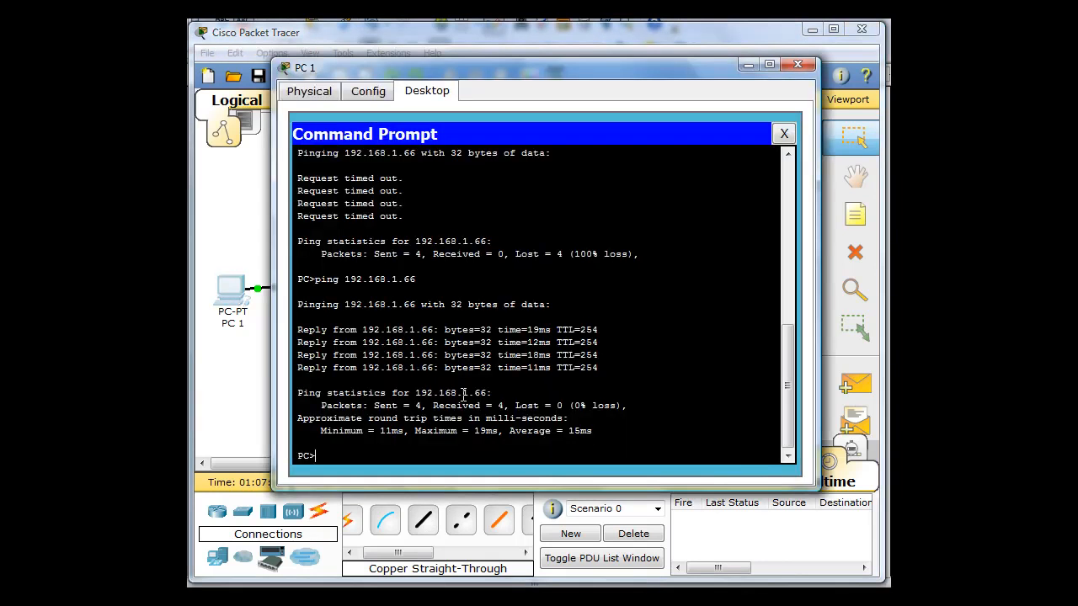
pyautogui.press('Up')
pyautogui.press('Return')
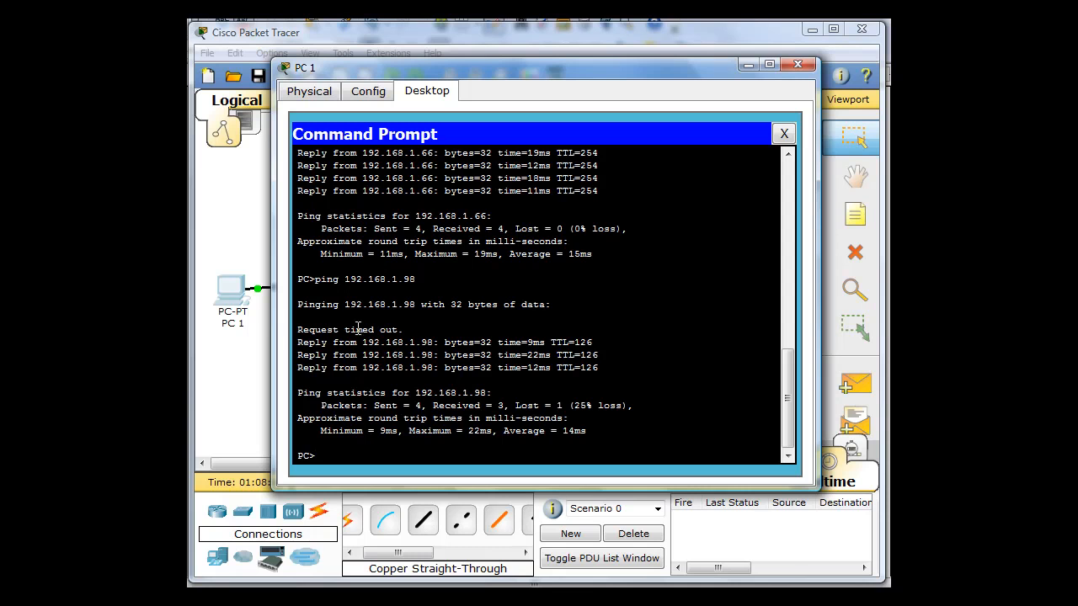
pyautogui.press('Up')
pyautogui.press('Return')
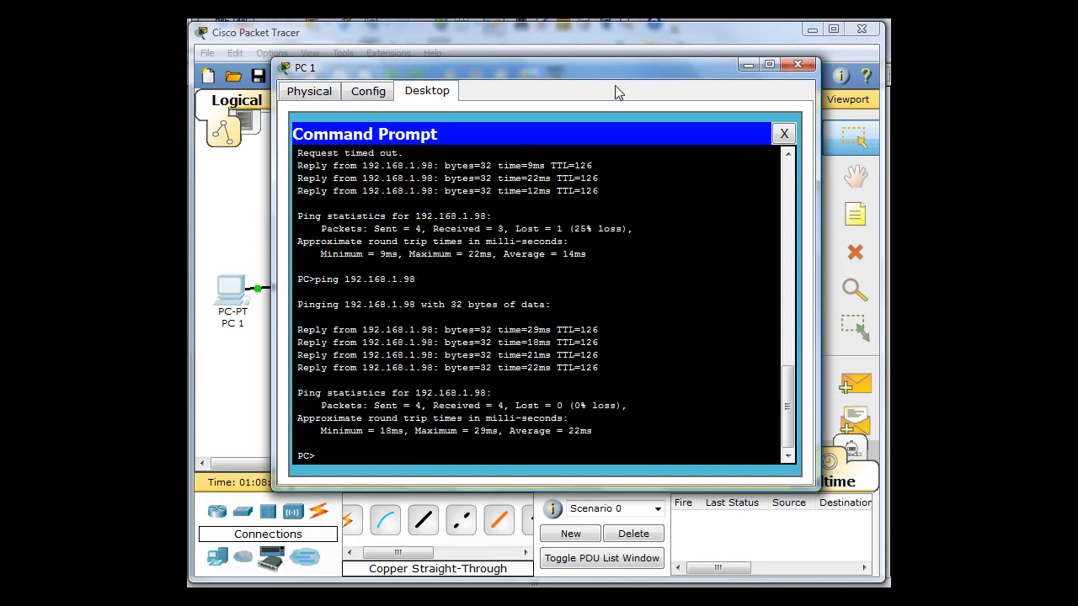
pyautogui.click(558, 31)
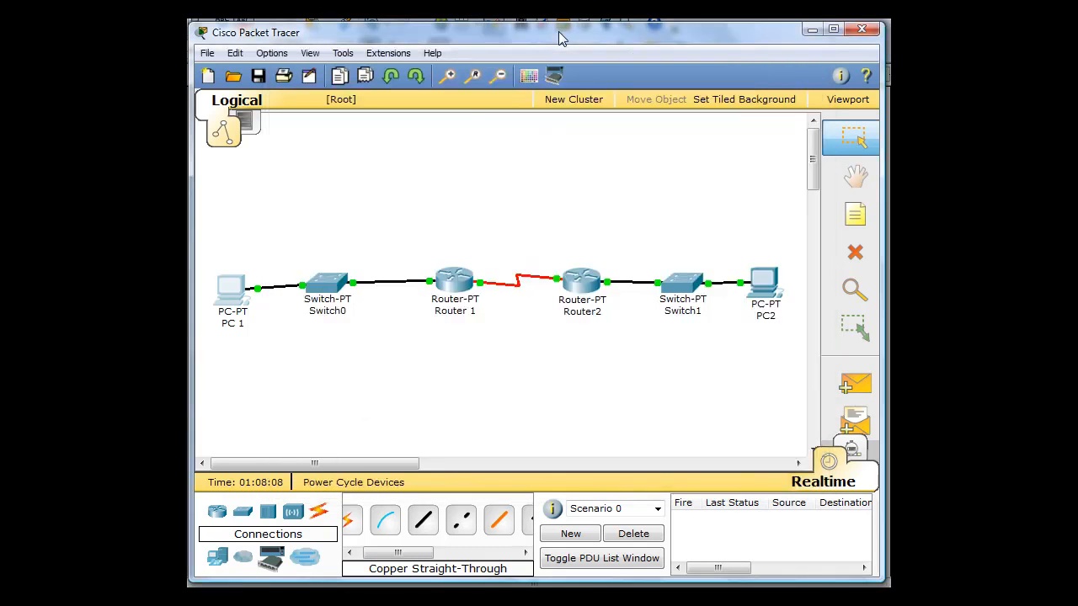